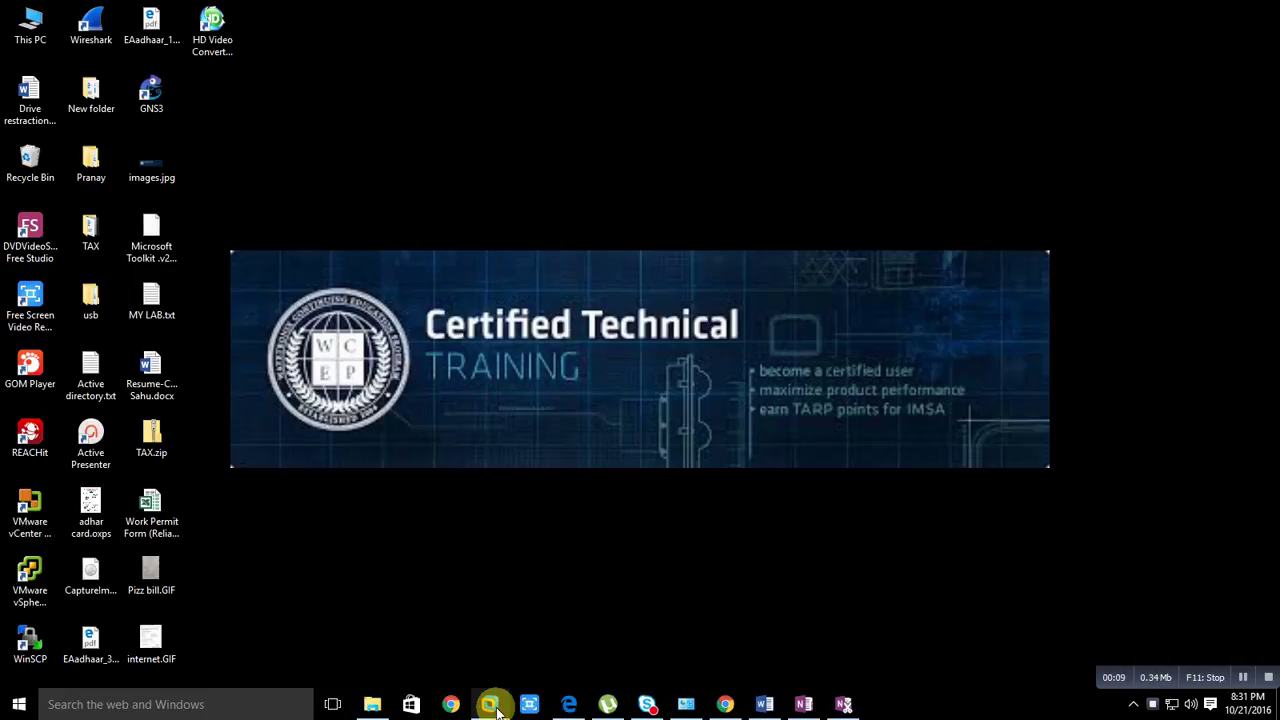
Switch to the SCCM-01 virtual machine in VMware Workstation
mouse_move(490, 702)
mouse_move(557, 626)
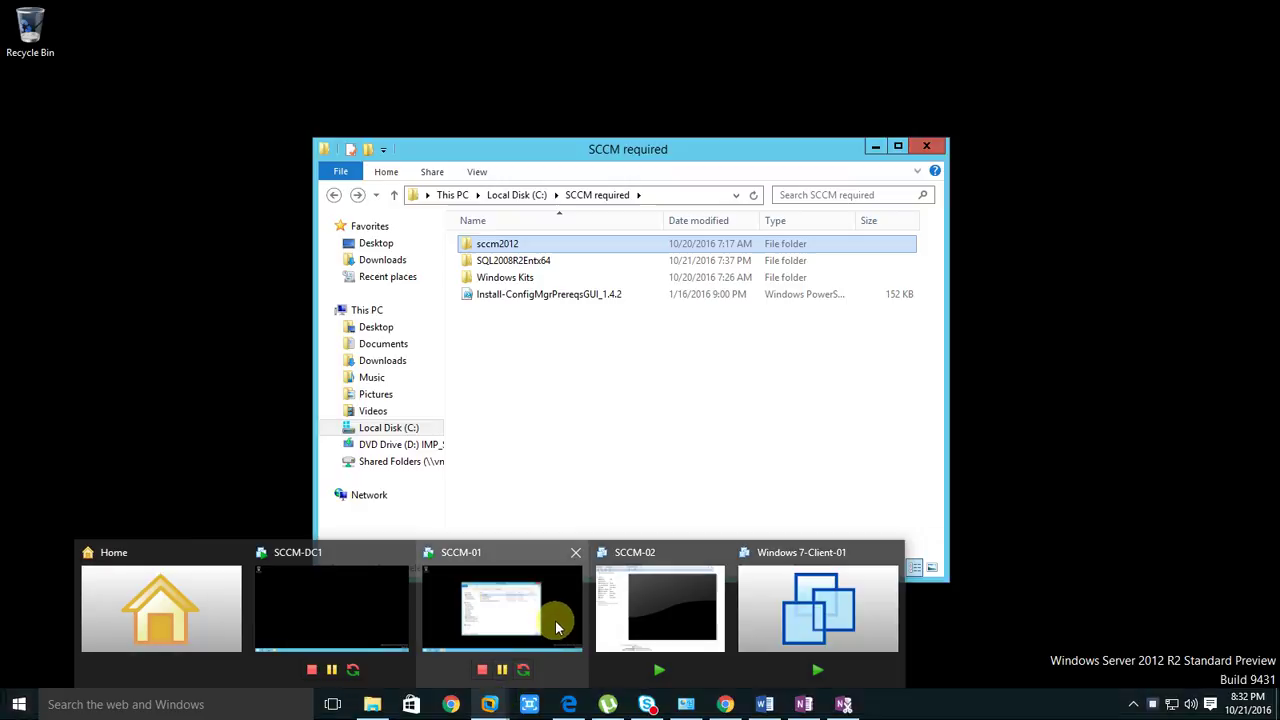
click(557, 626)
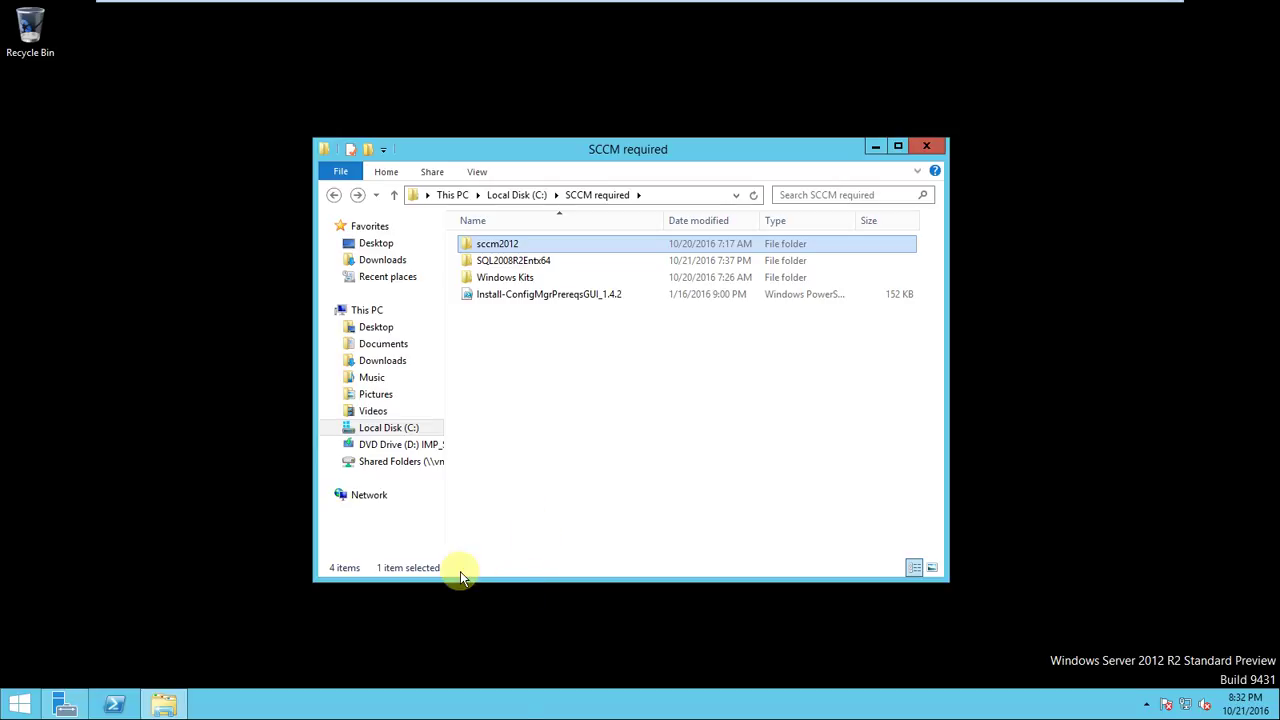
mouse_move(374, 12)
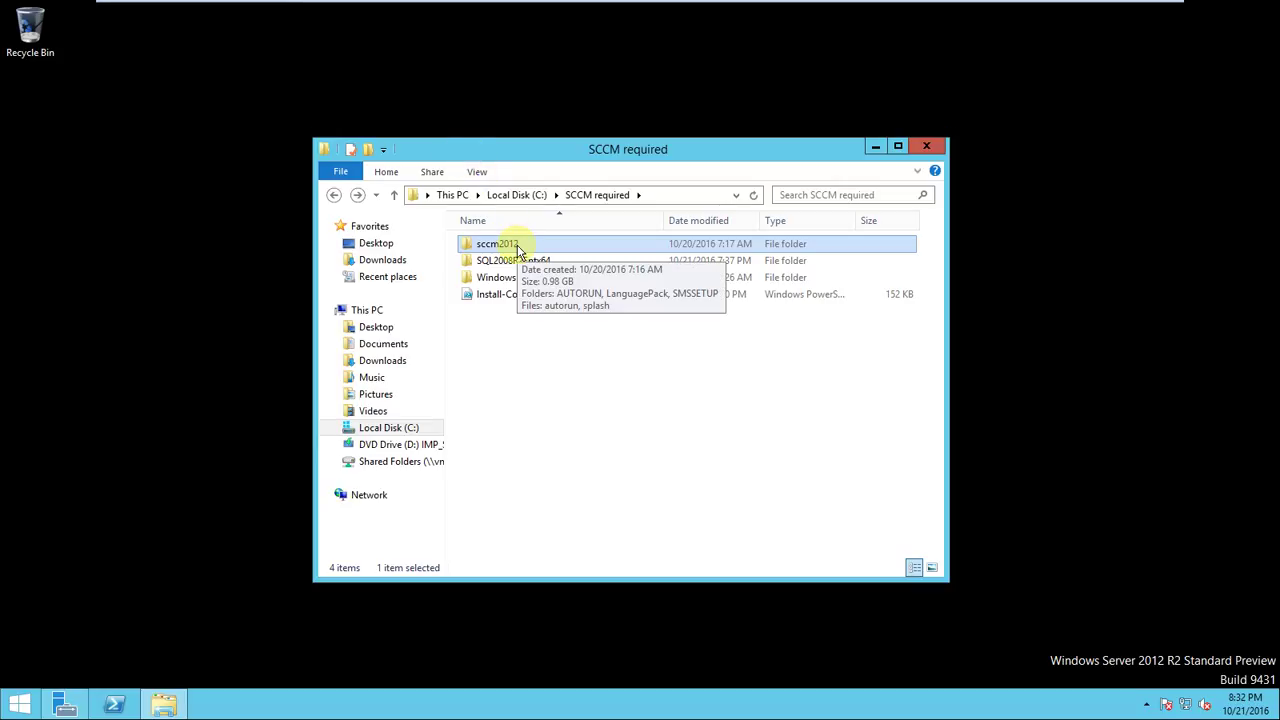
mouse_move(443, 3)
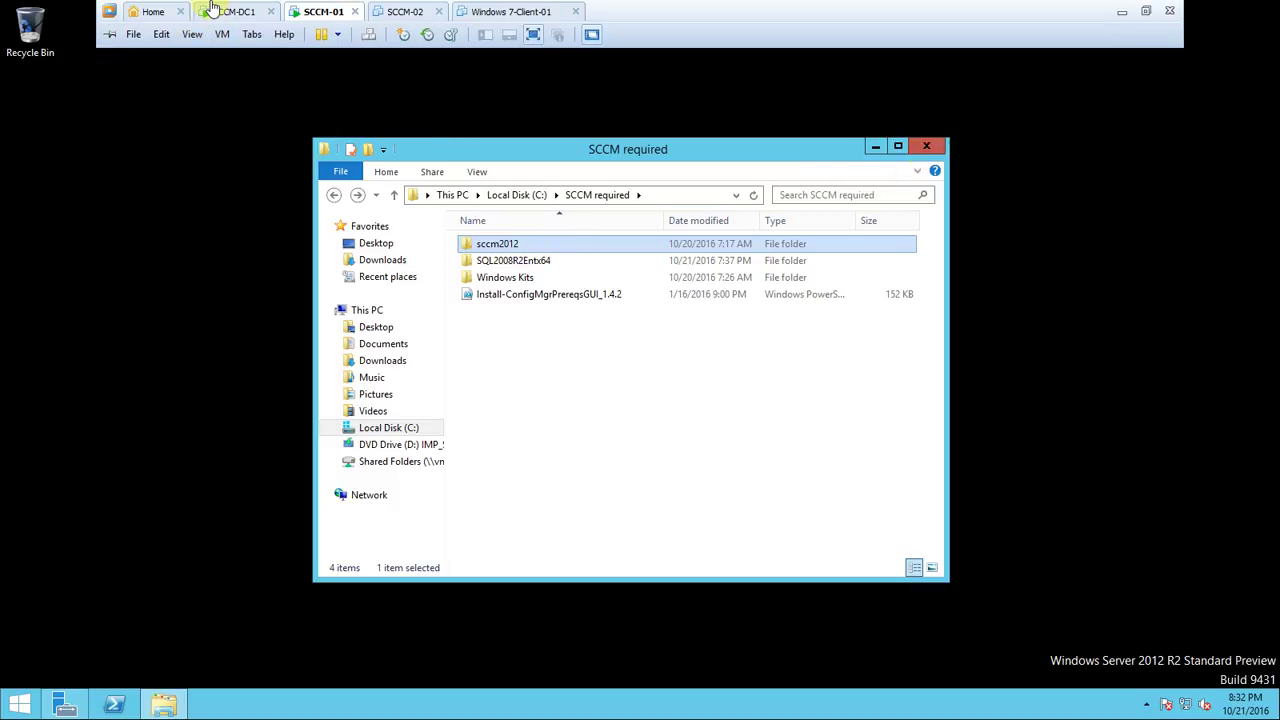
Launch the splash HTA file from the sccm2012 folder to bring up the Configuration Manager setup screen
double_click(500, 248)
double_click(491, 314)
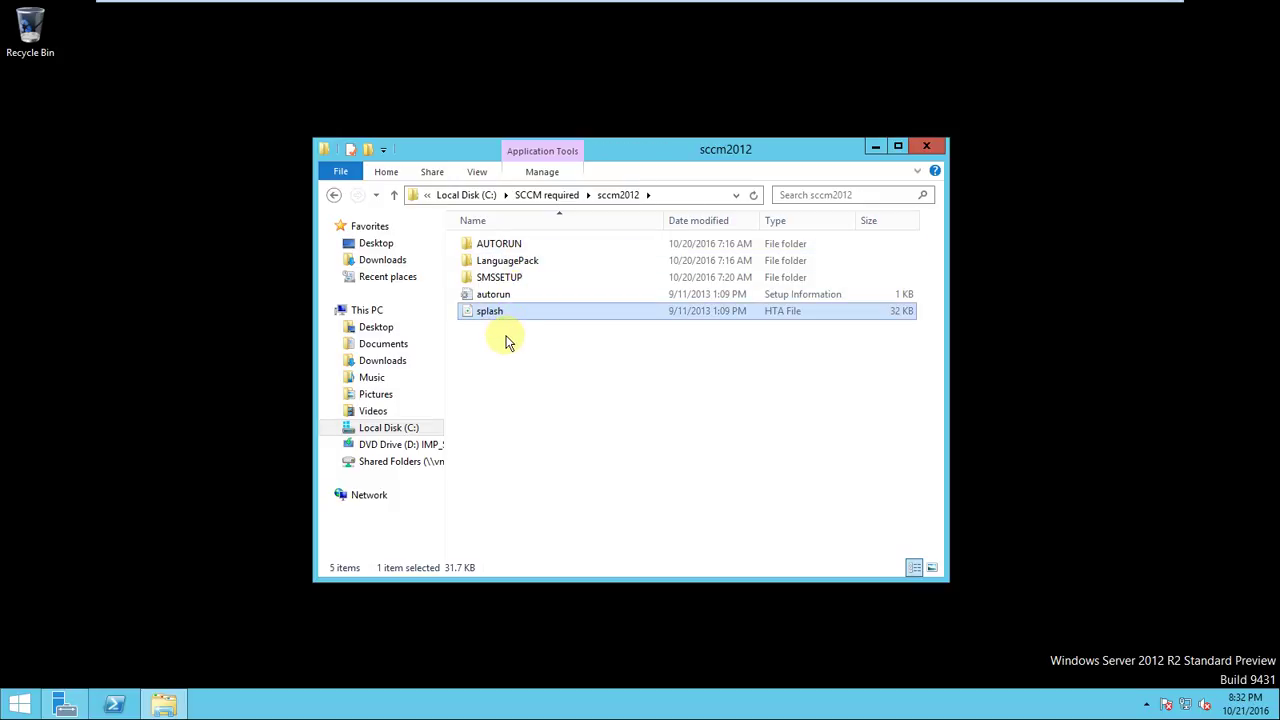
click(668, 258)
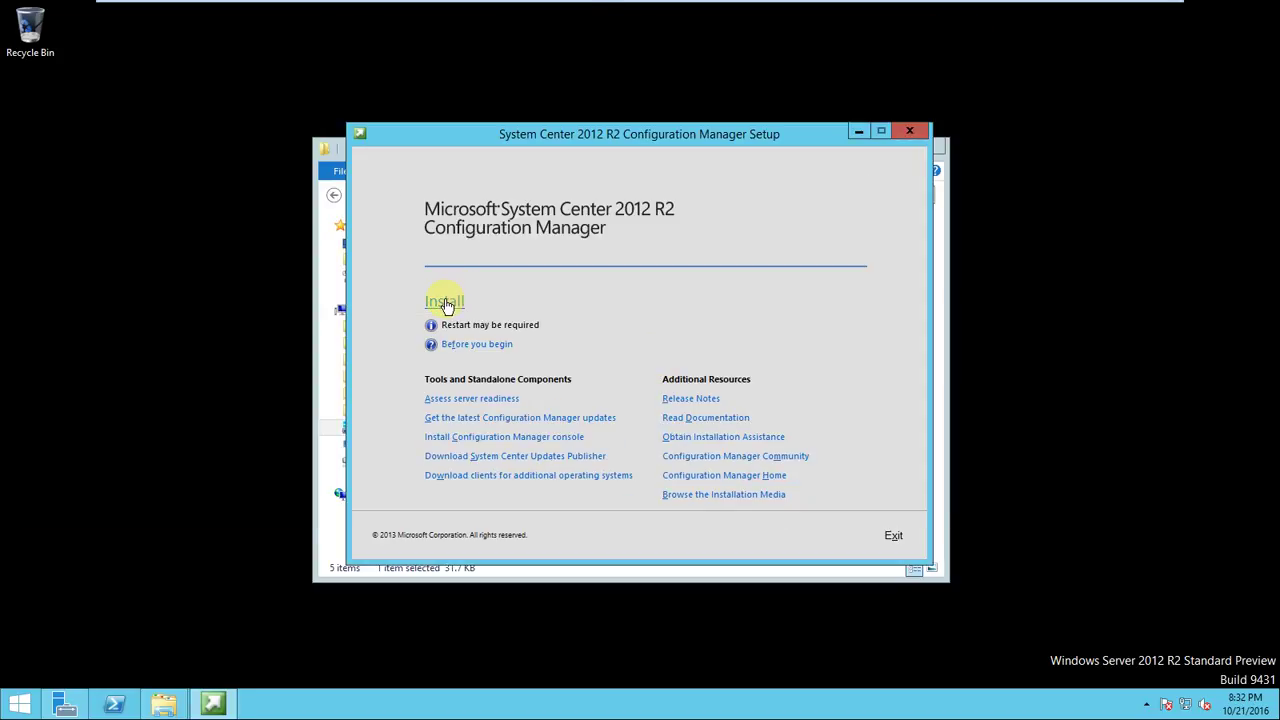
Start the Configuration Manager installation and proceed past the Before You Begin page to the available setup options
click(445, 302)
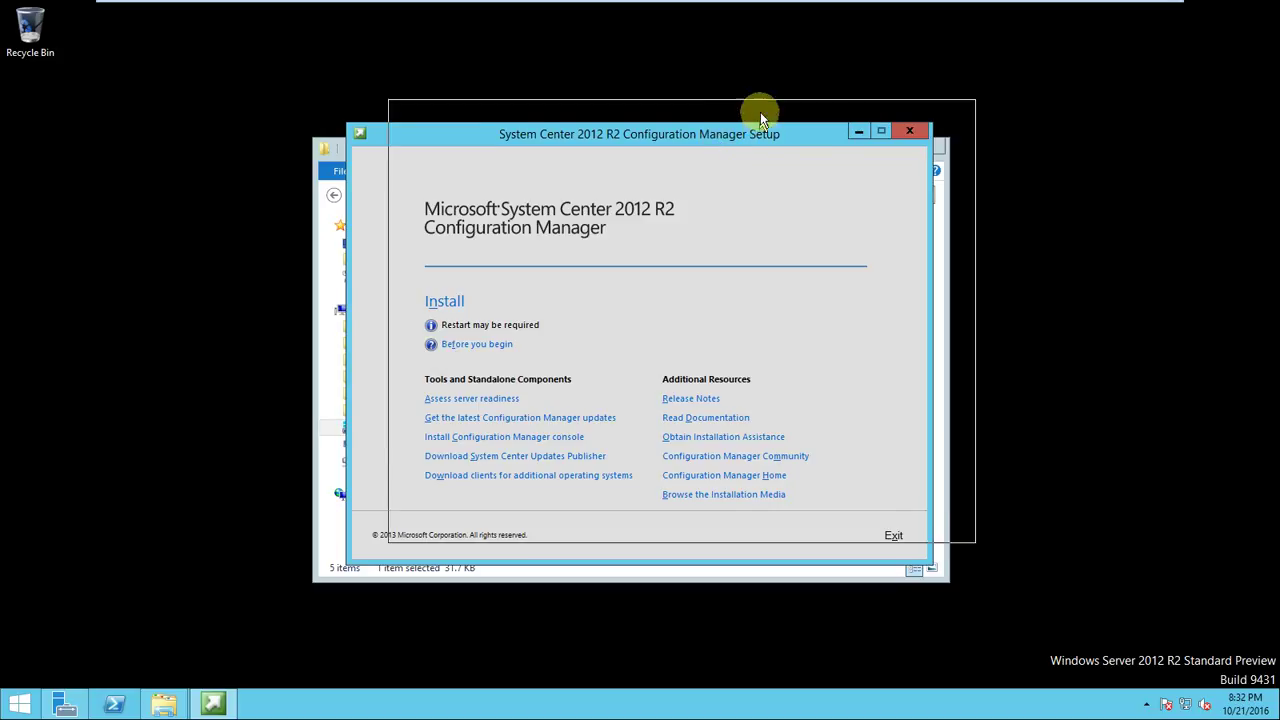
drag(719, 146, 762, 119)
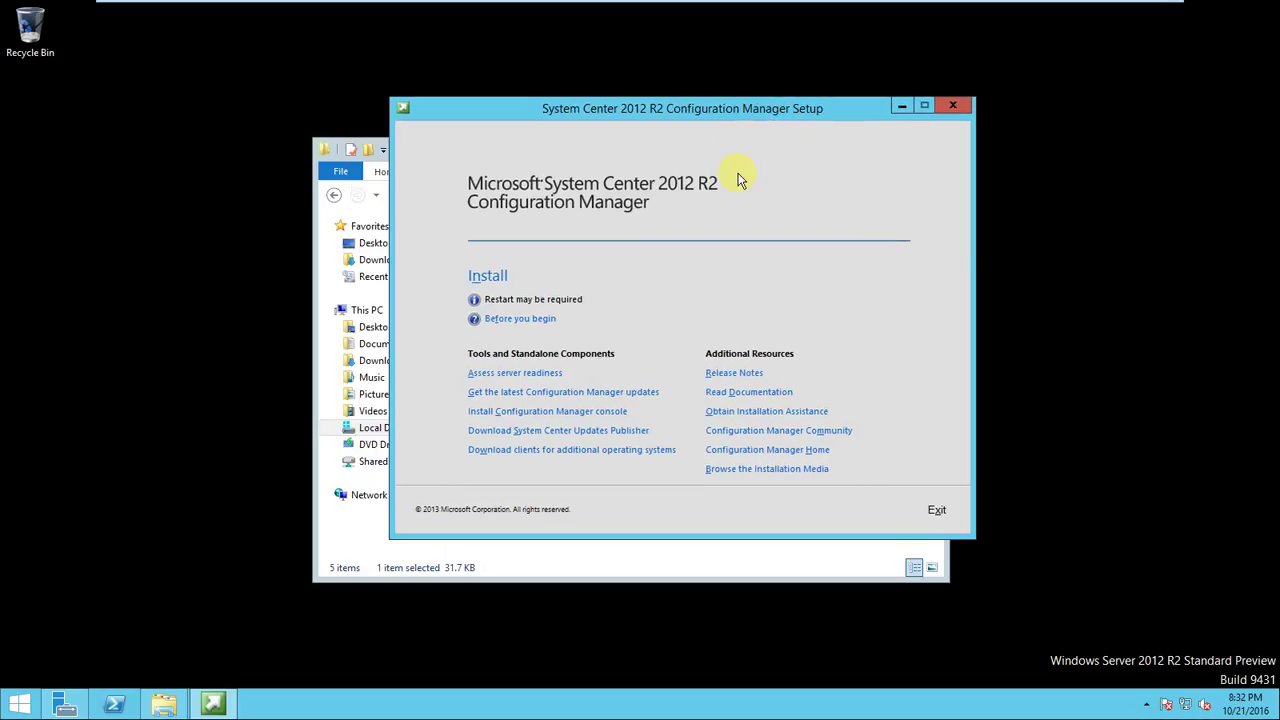
click(489, 277)
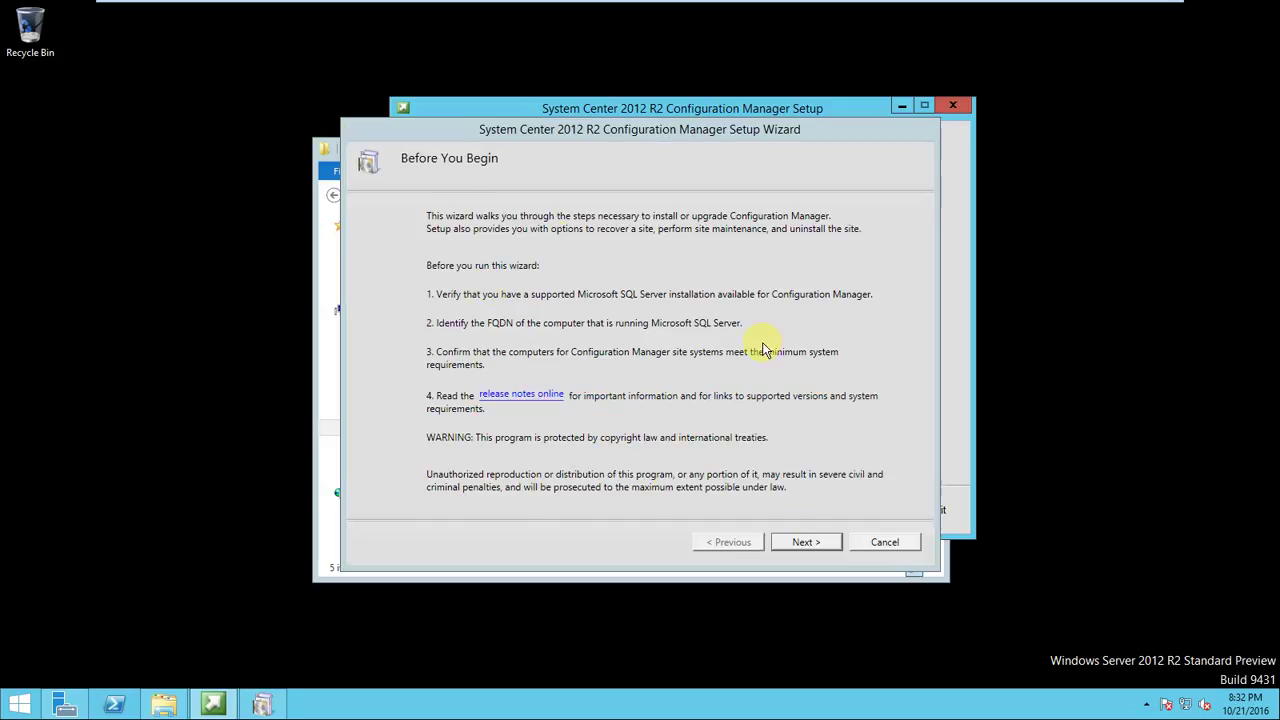
click(806, 543)
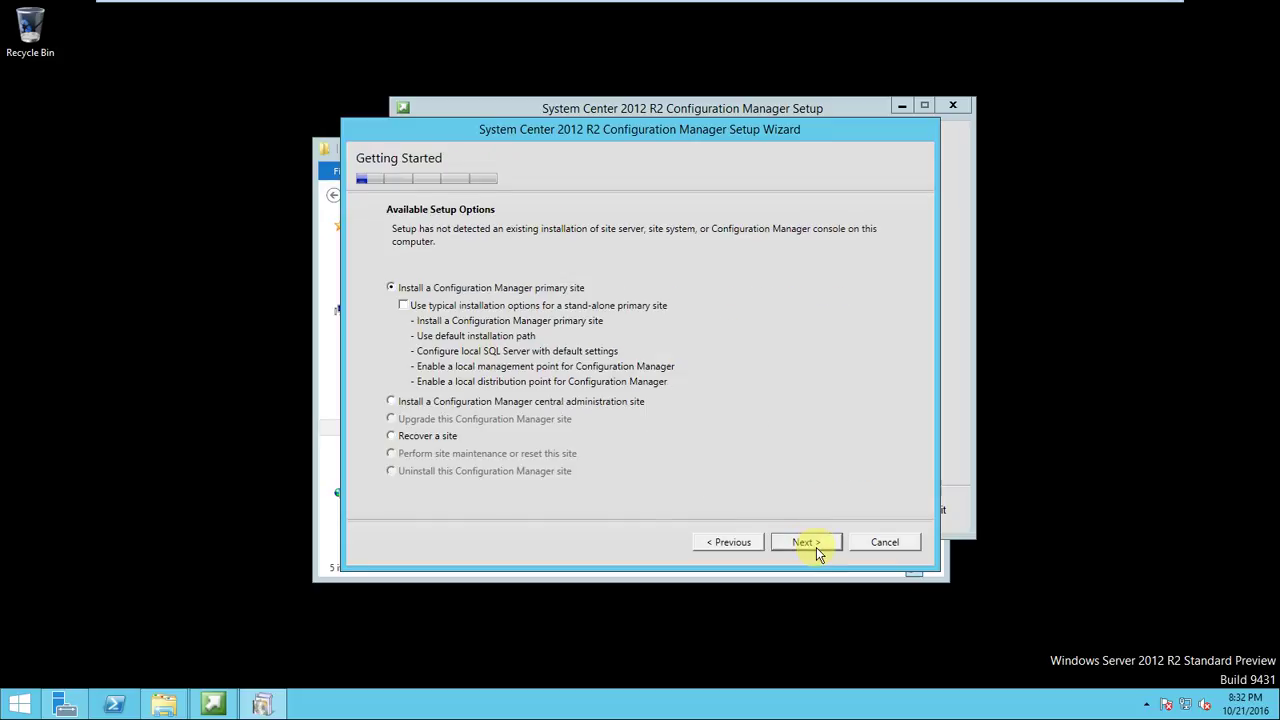
click(731, 542)
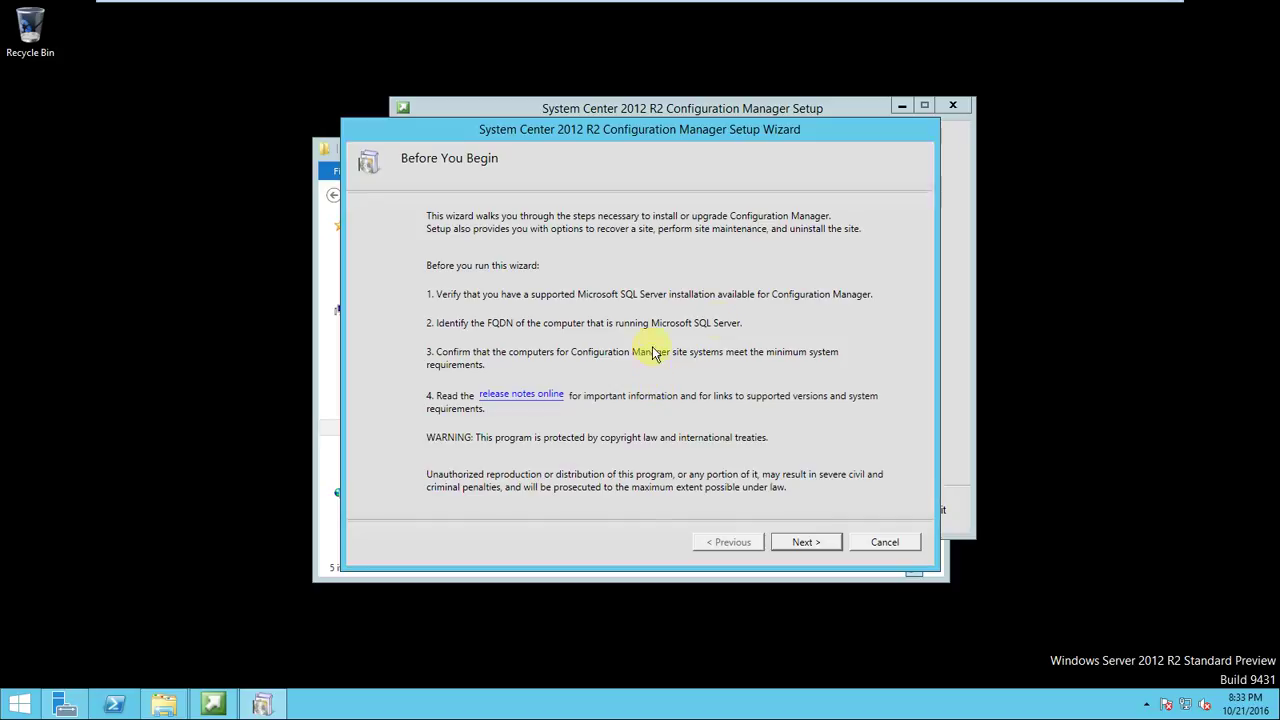
click(806, 543)
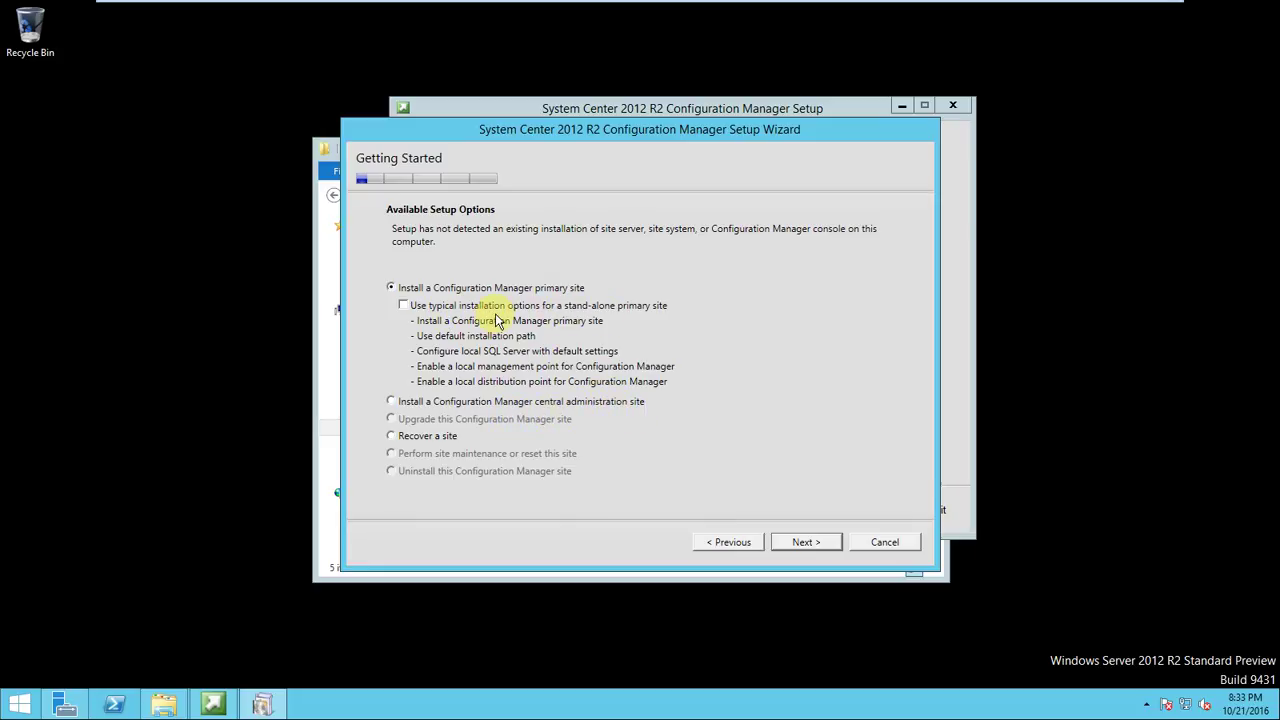
Choose a primary site with typical installation options for a stand-alone primary site, and agree to continue
click(405, 306)
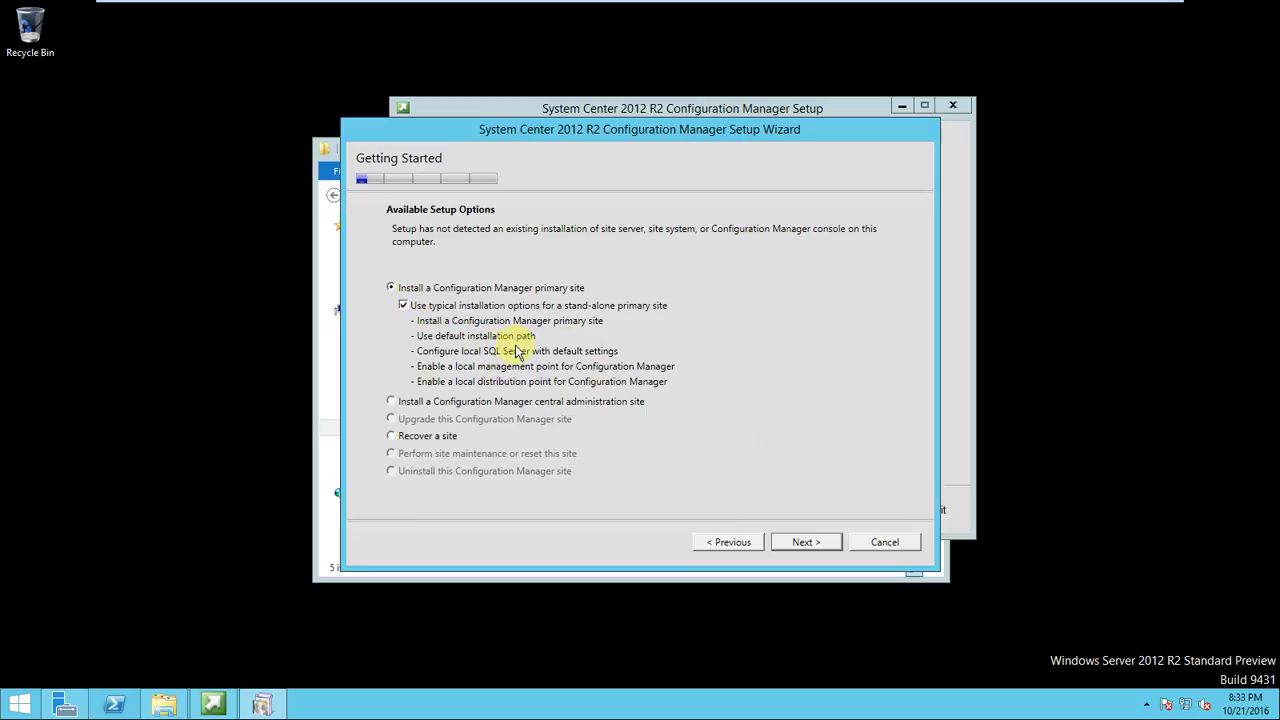
click(812, 545)
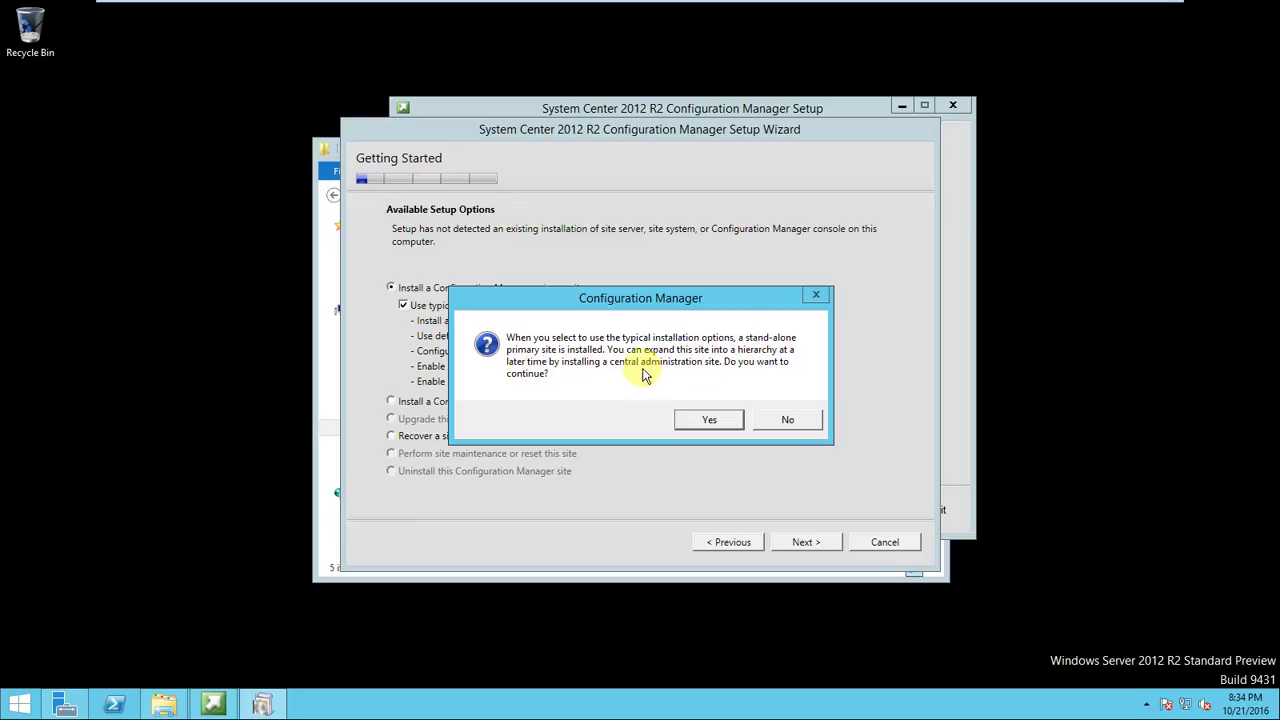
click(711, 421)
click(803, 538)
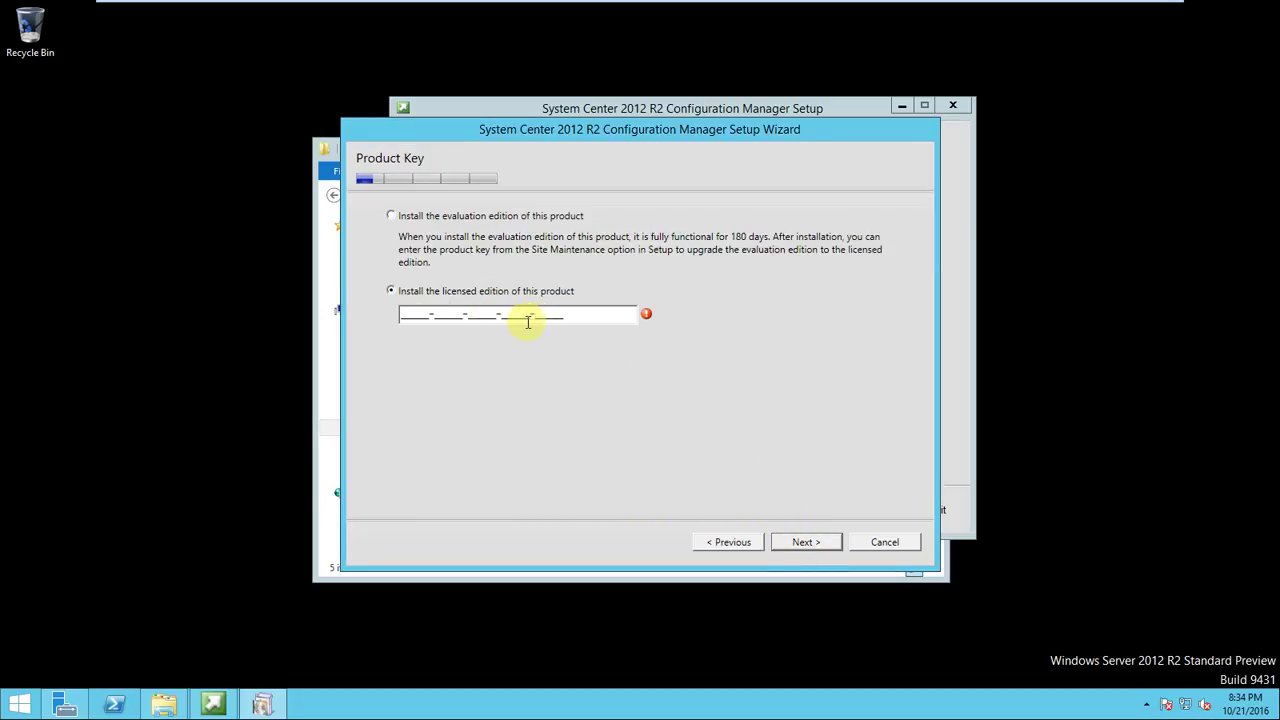
Select the evaluation edition of the product and accept the Microsoft software license terms
click(391, 216)
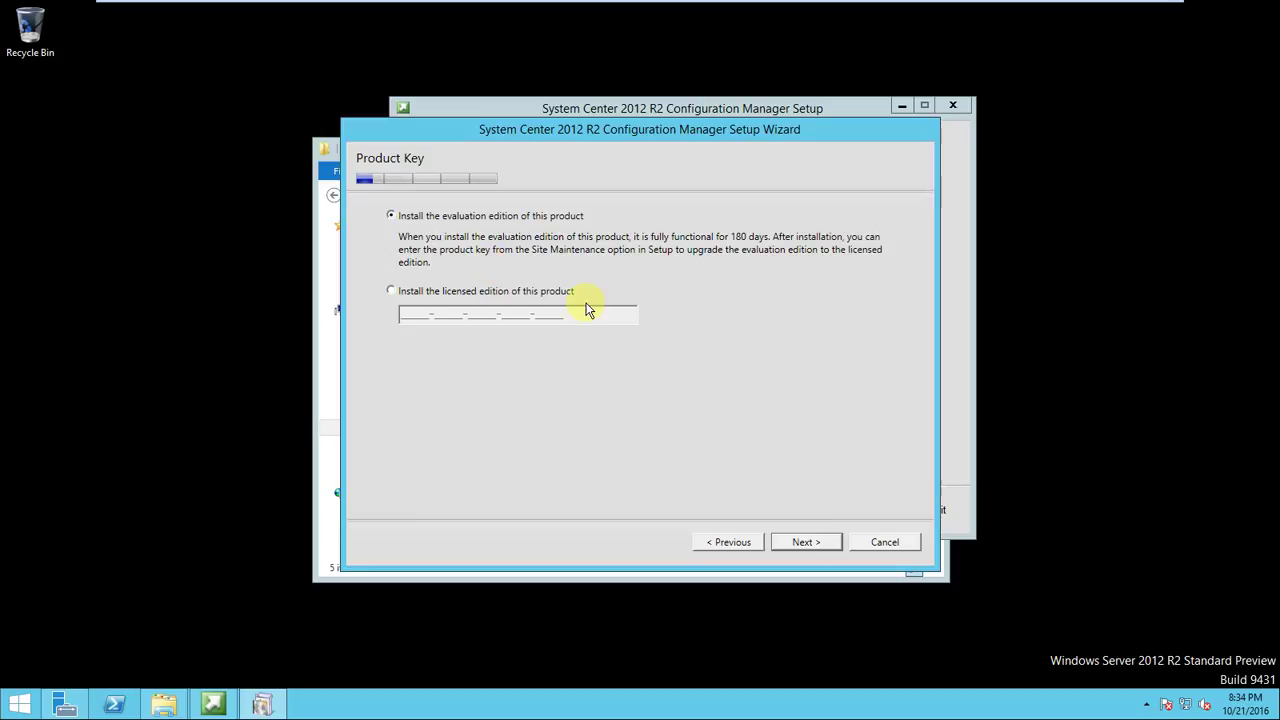
click(806, 545)
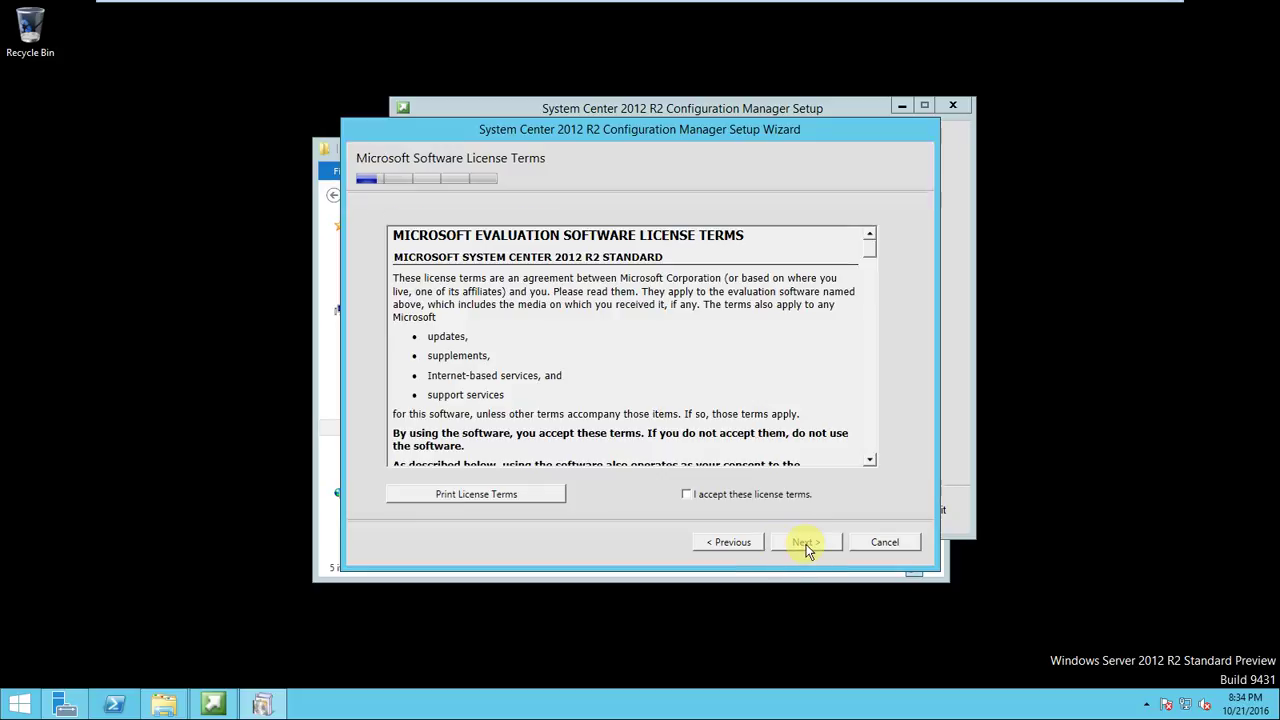
click(689, 499)
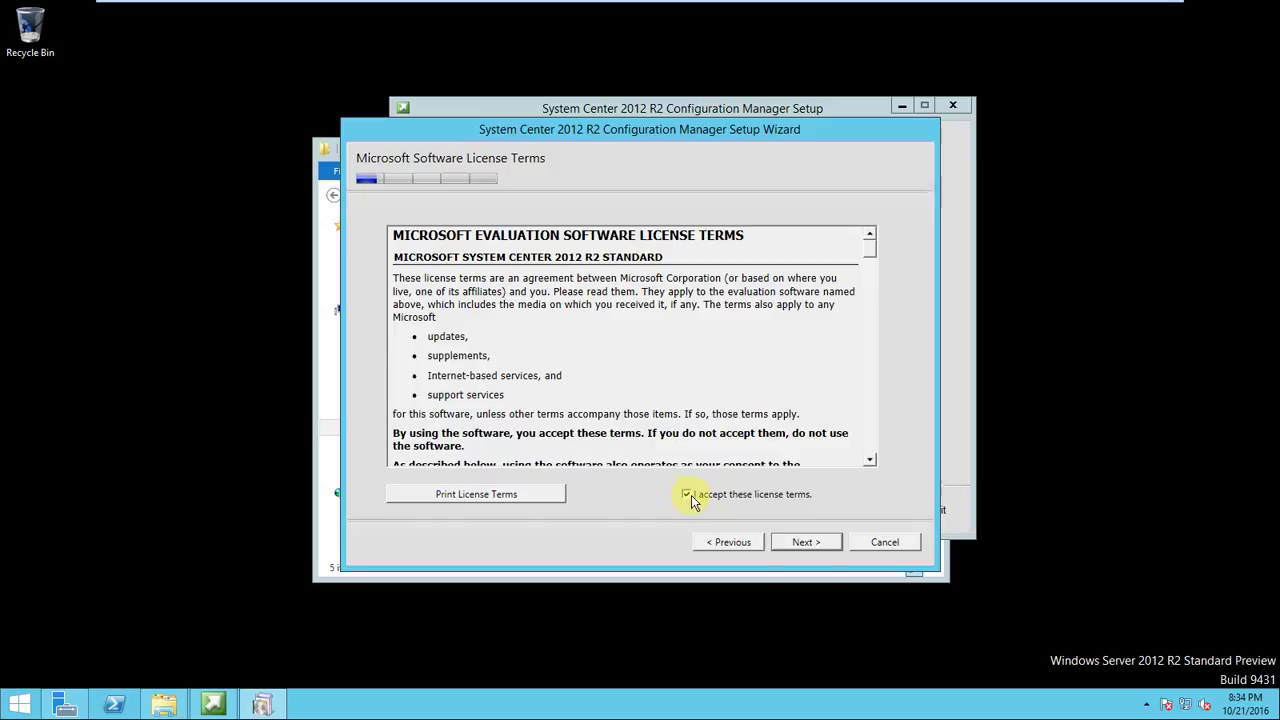
click(793, 545)
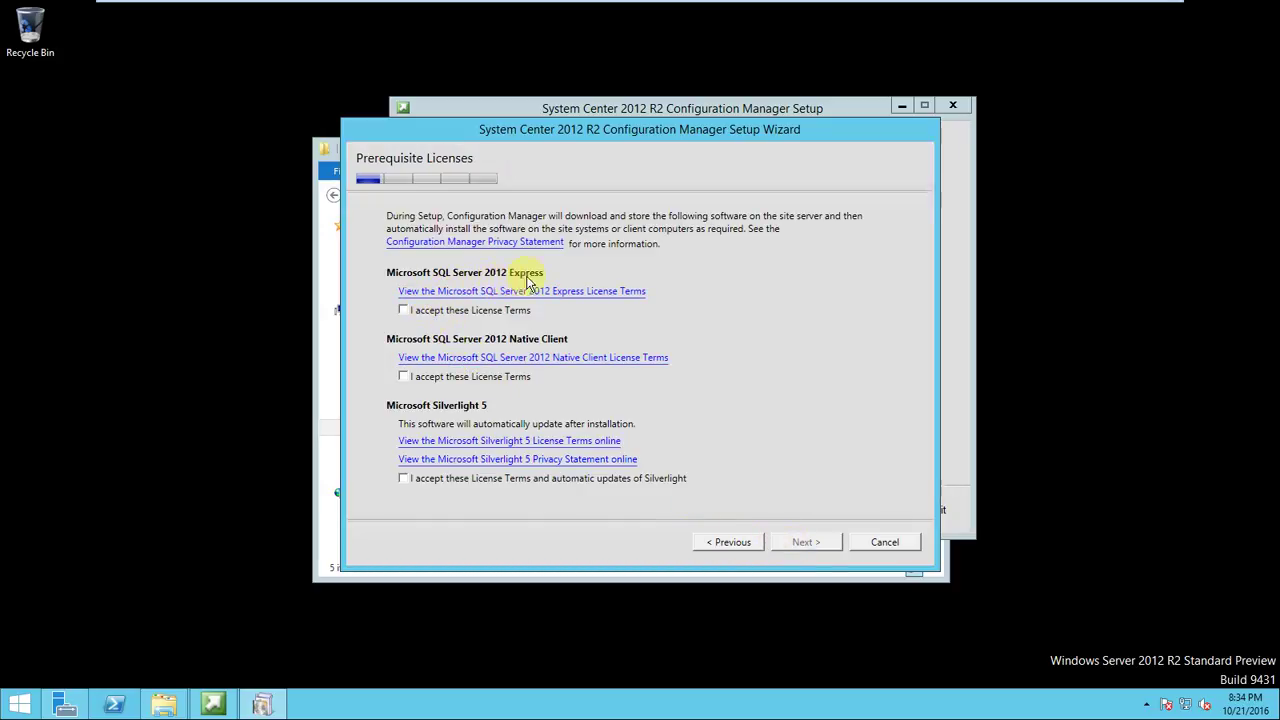
Accept the prerequisite licenses for SQL Server 2012 Express, SQL Server 2012 Native Client and Silverlight 5, and continue
click(405, 316)
click(404, 377)
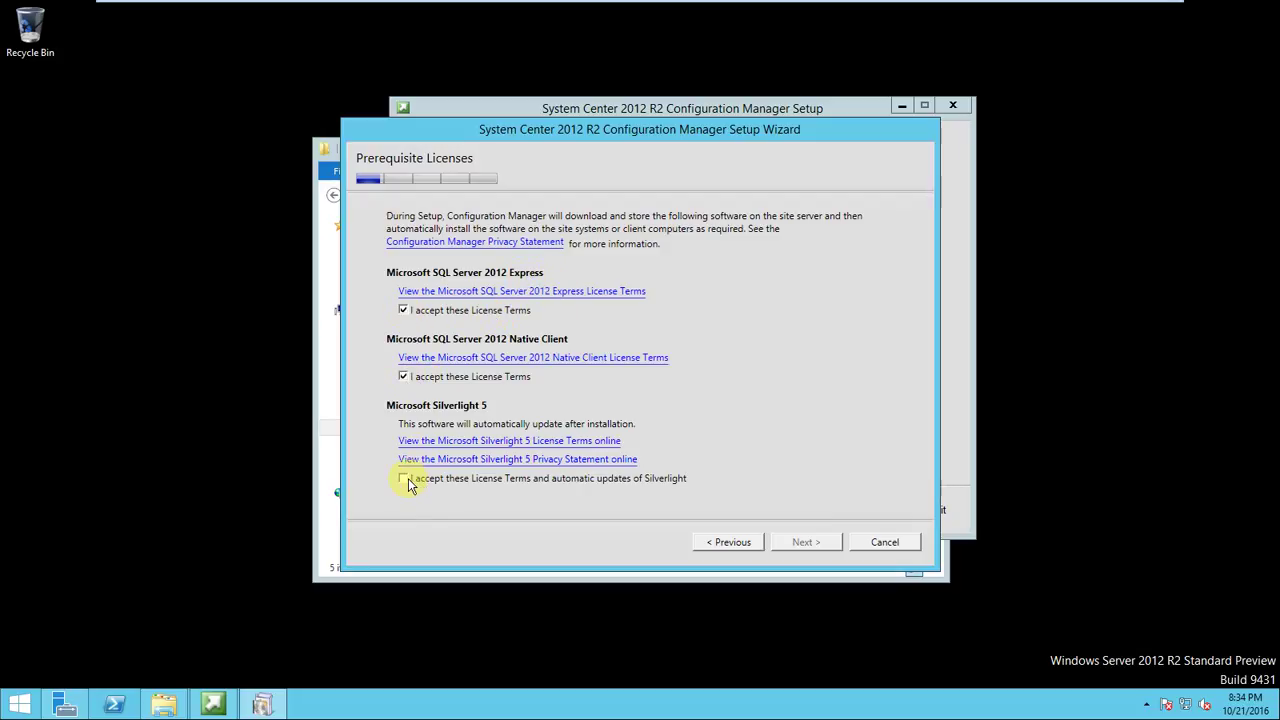
click(404, 478)
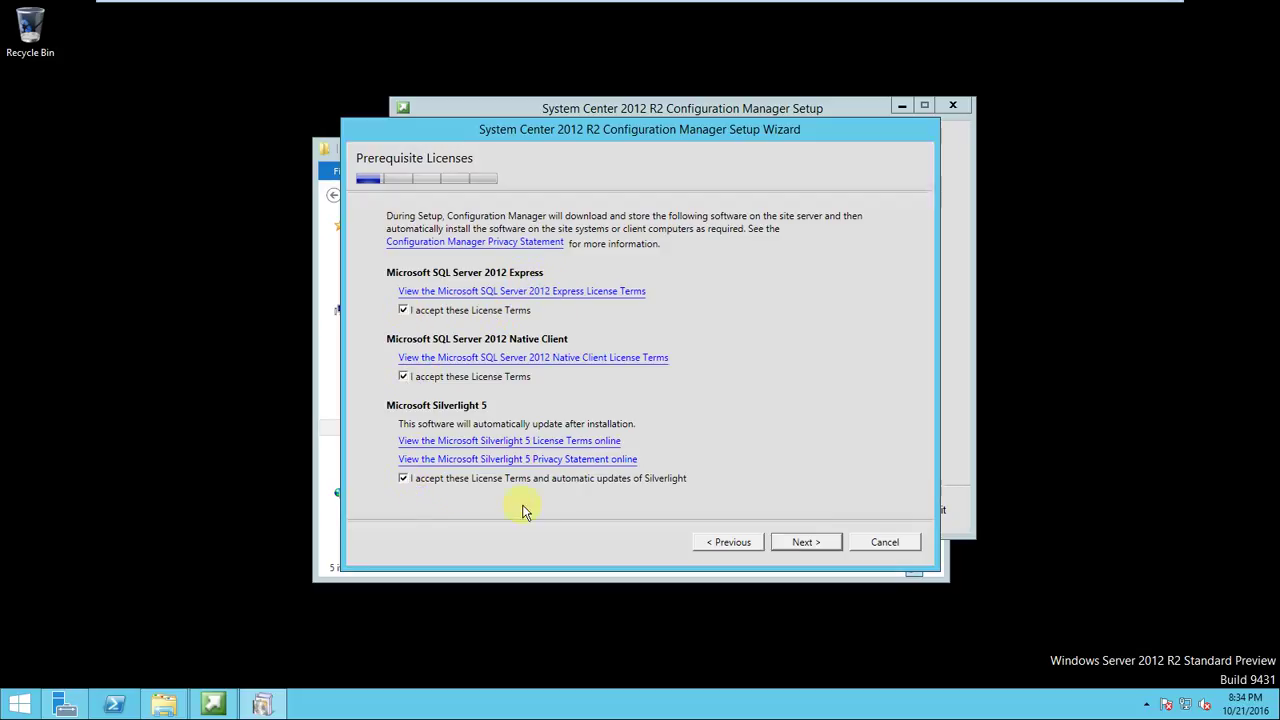
click(806, 543)
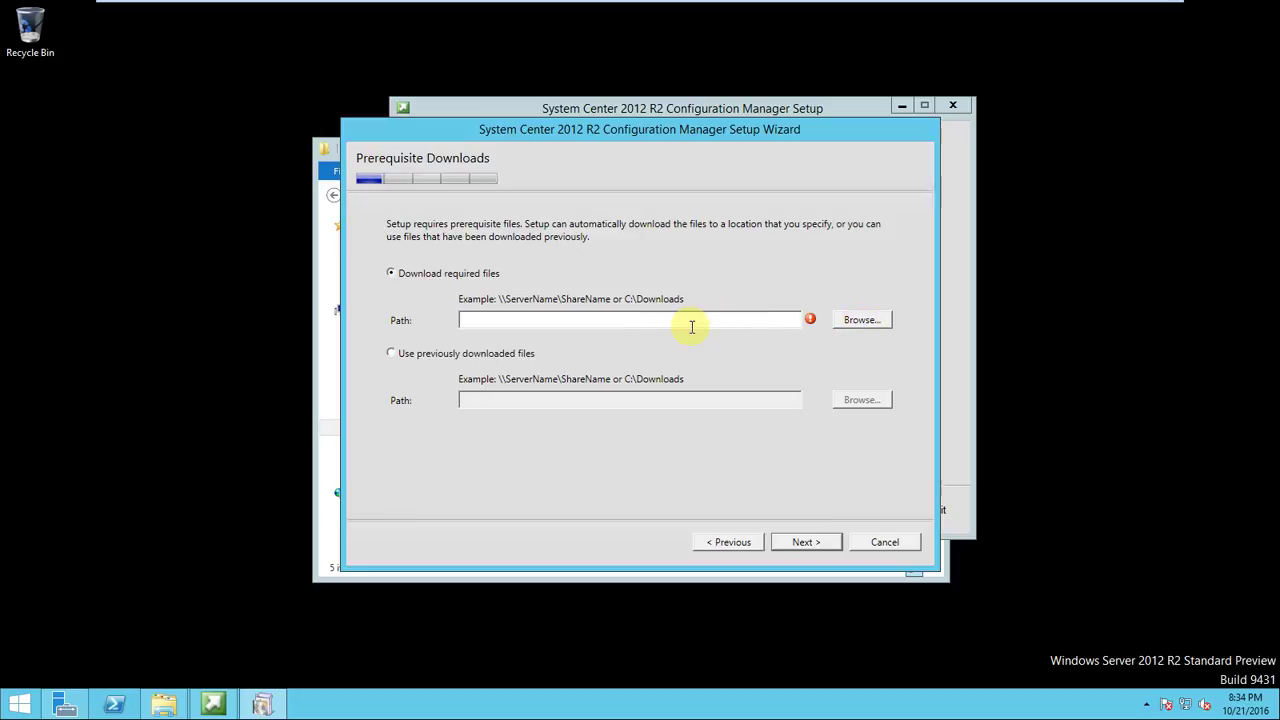
Find the SCCM Prerequisite folder on Local Disk (C:), copy its path, and return to the setup wizard
mouse_move(1183, 710)
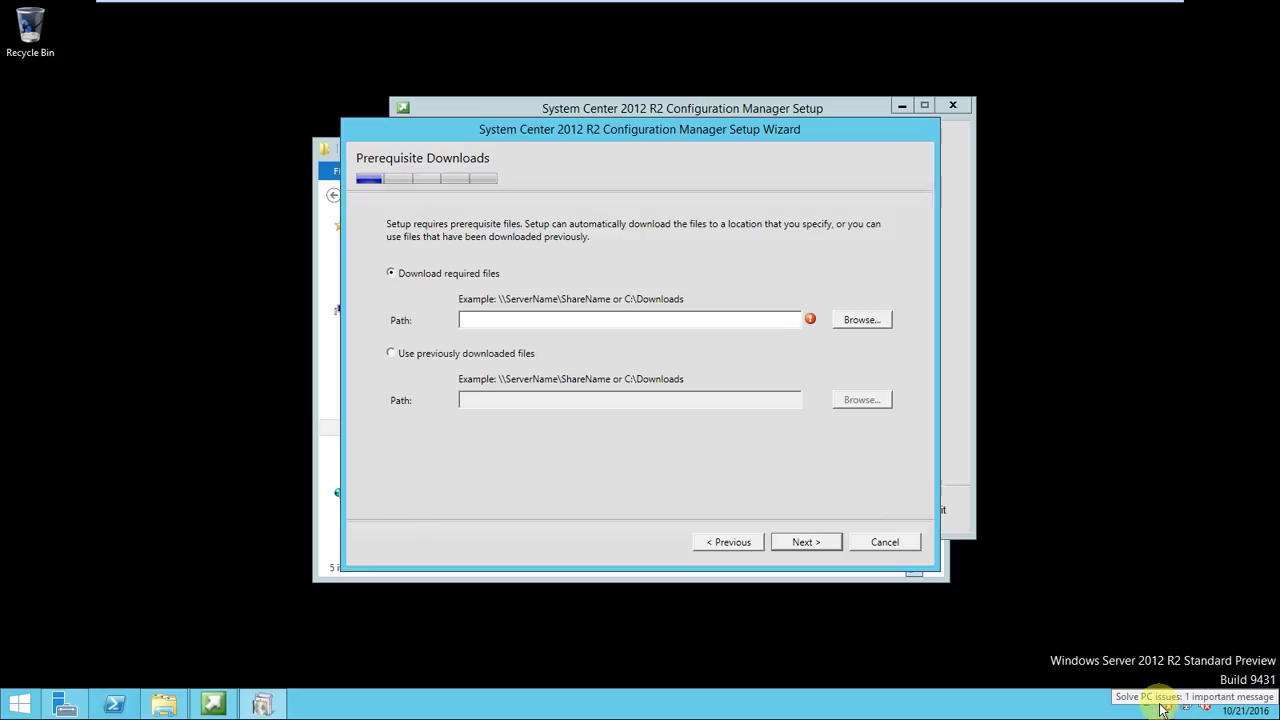
click(170, 700)
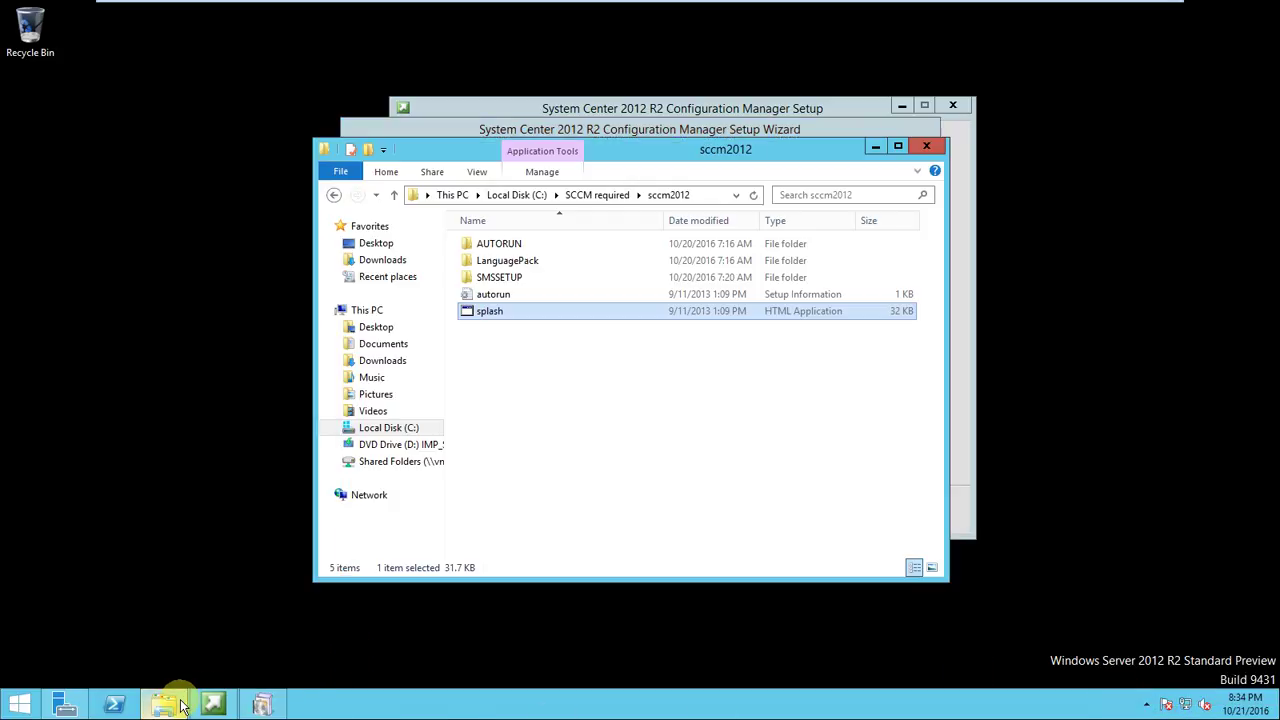
click(412, 430)
click(548, 318)
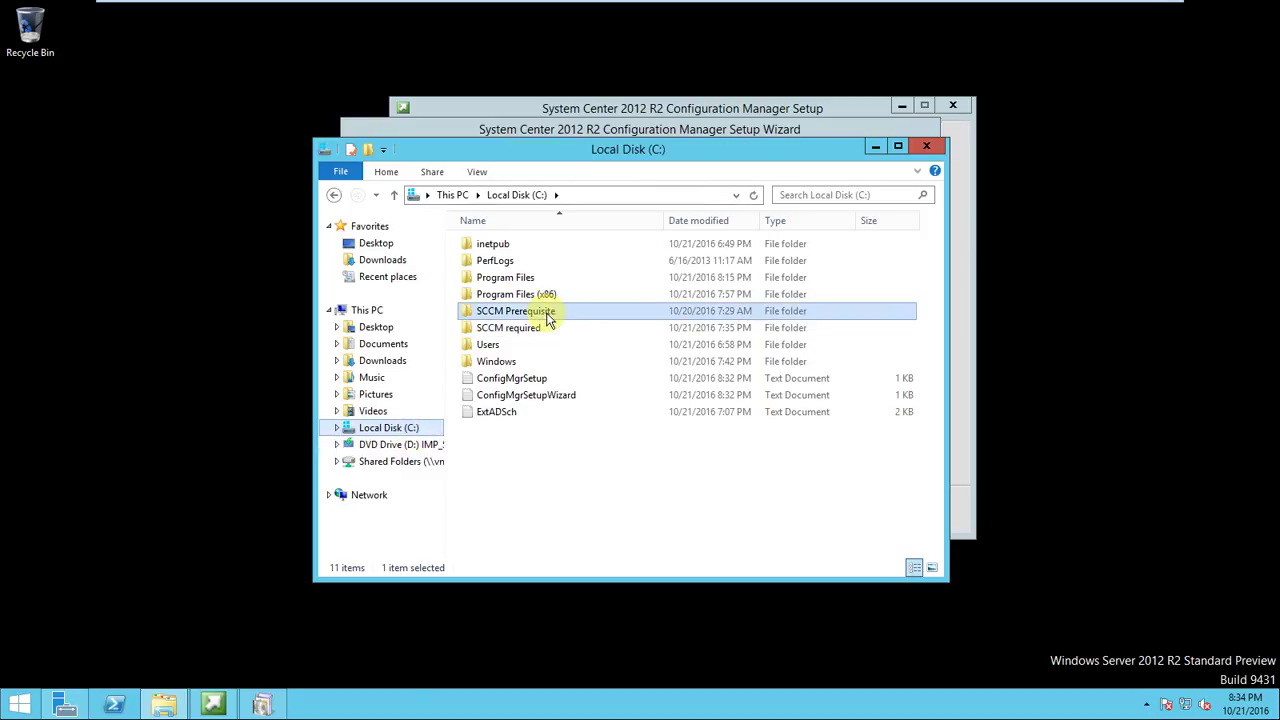
double_click(548, 318)
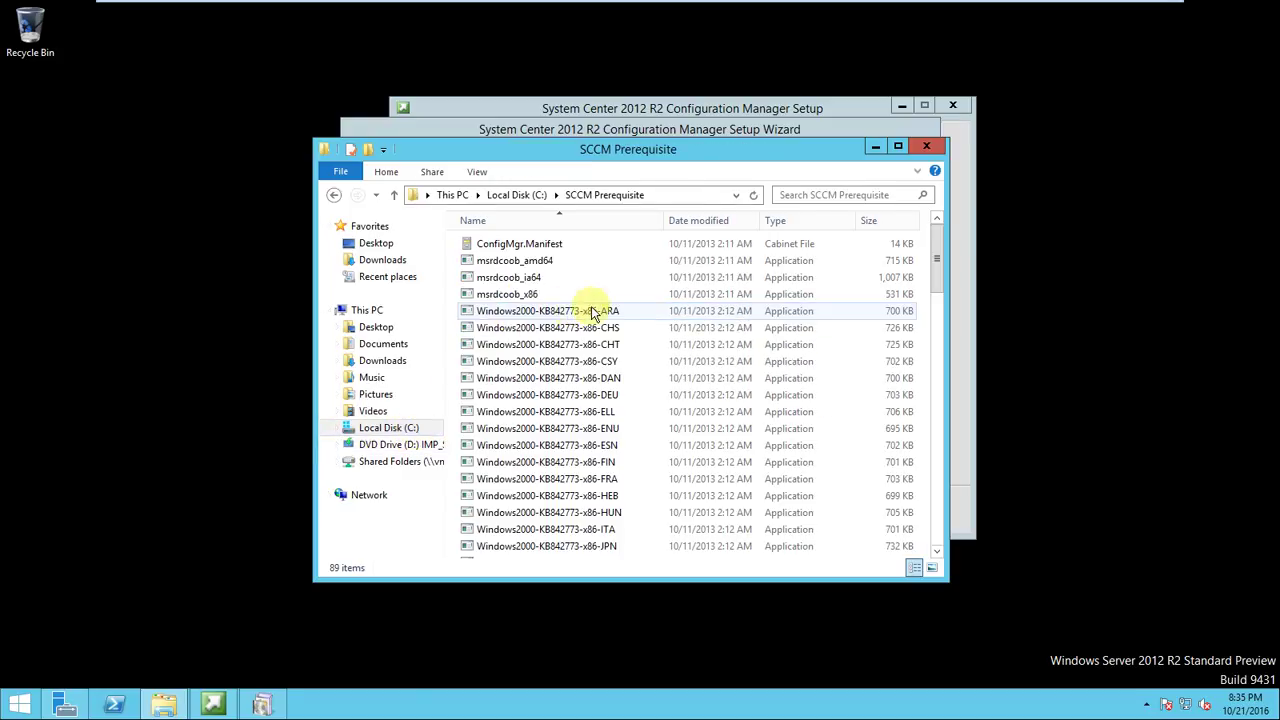
click(667, 196)
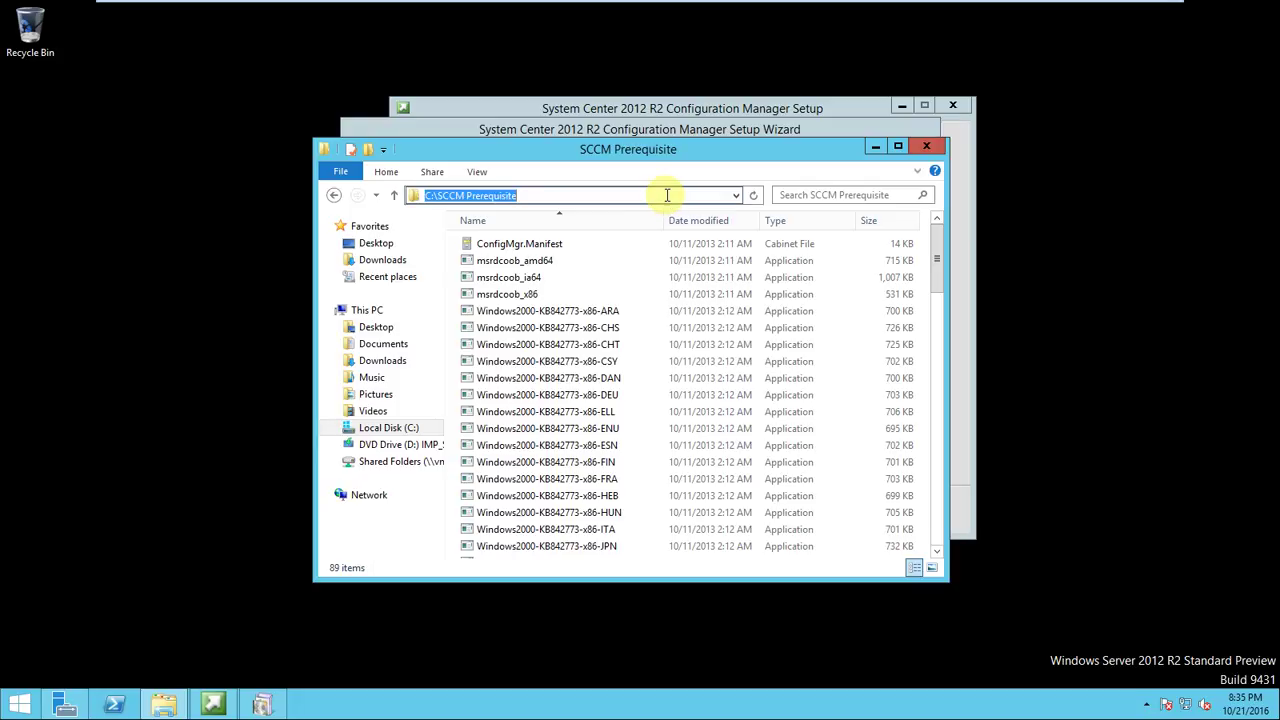
click(872, 148)
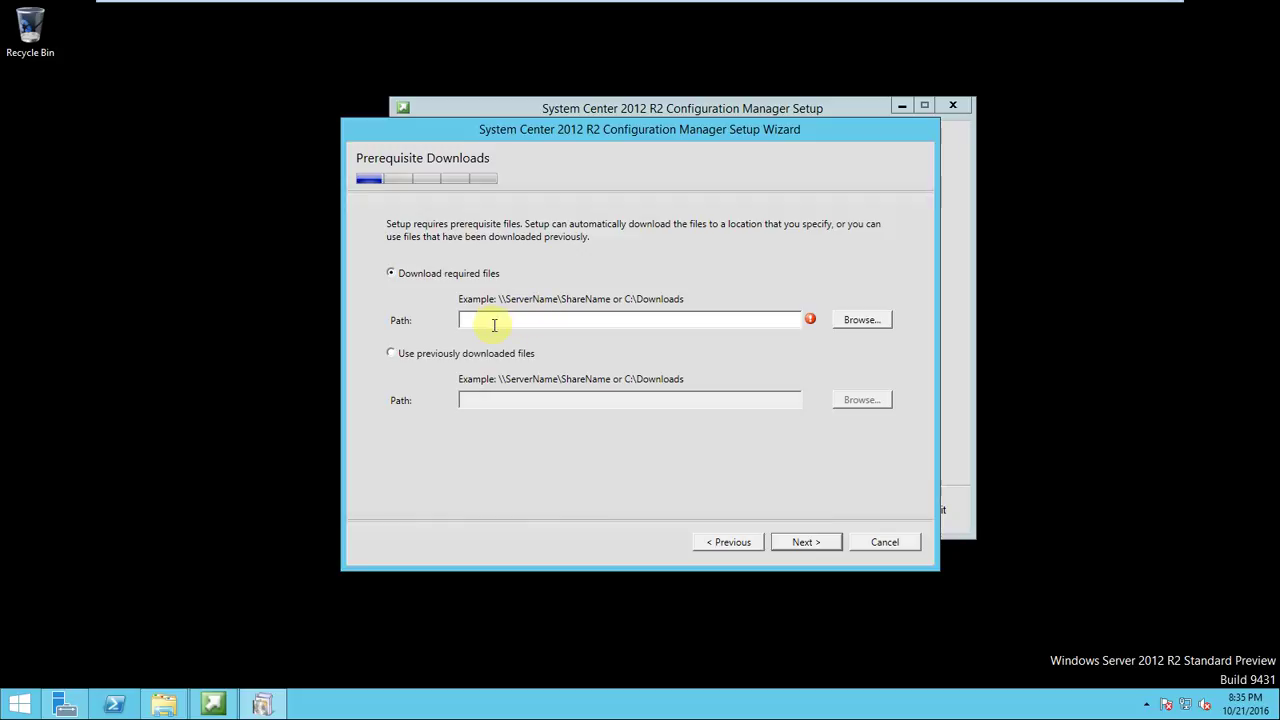
Choose to use previously downloaded files from C:\SCCM Prerequisite and try to continue with them
click(390, 355)
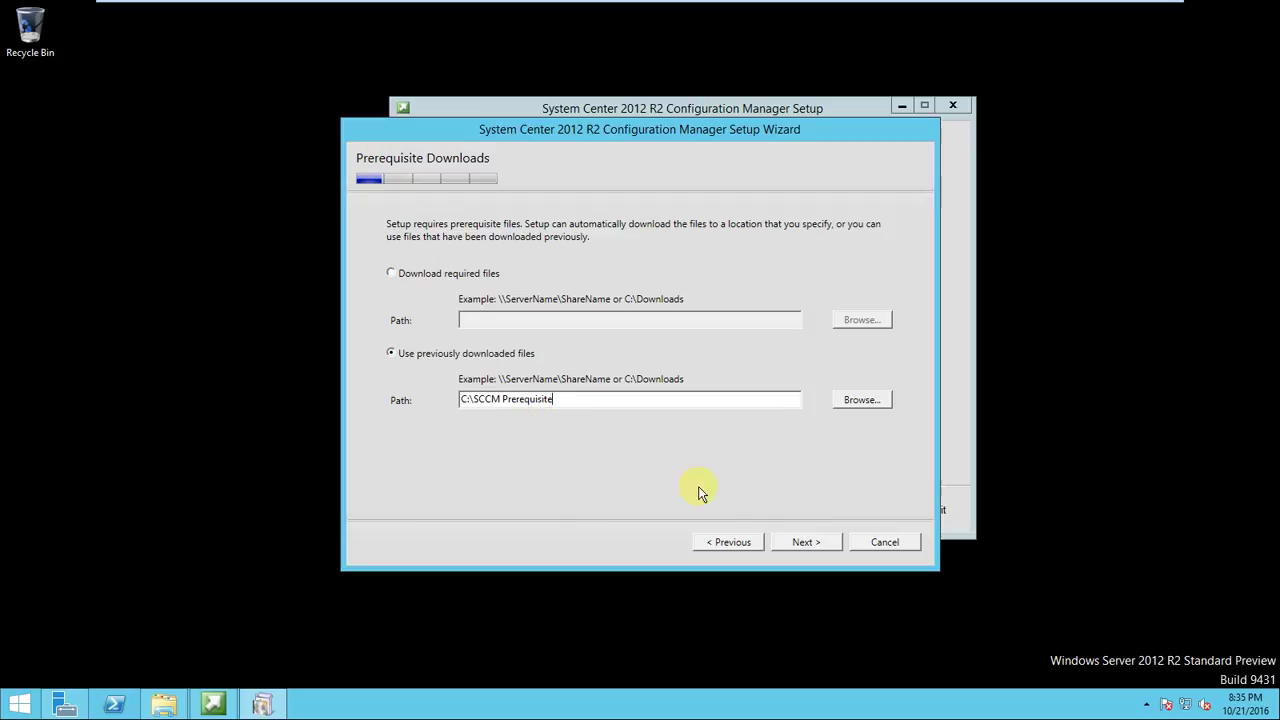
click(803, 545)
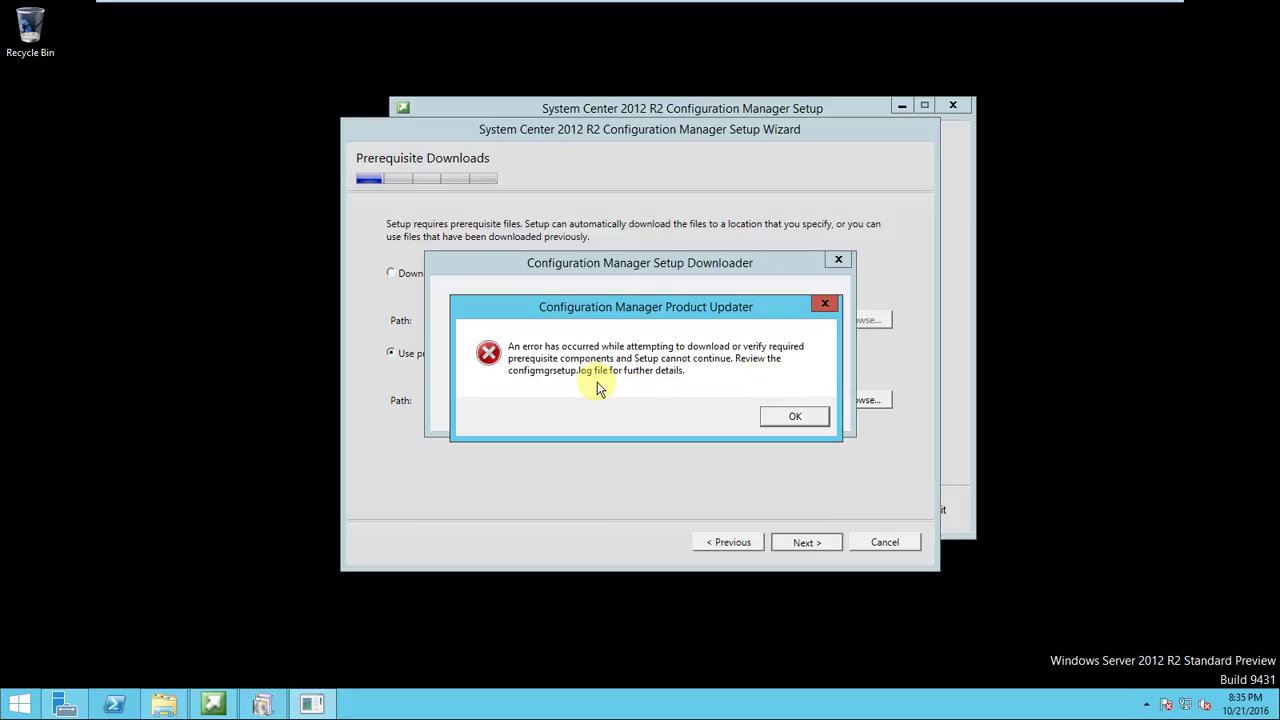
click(790, 418)
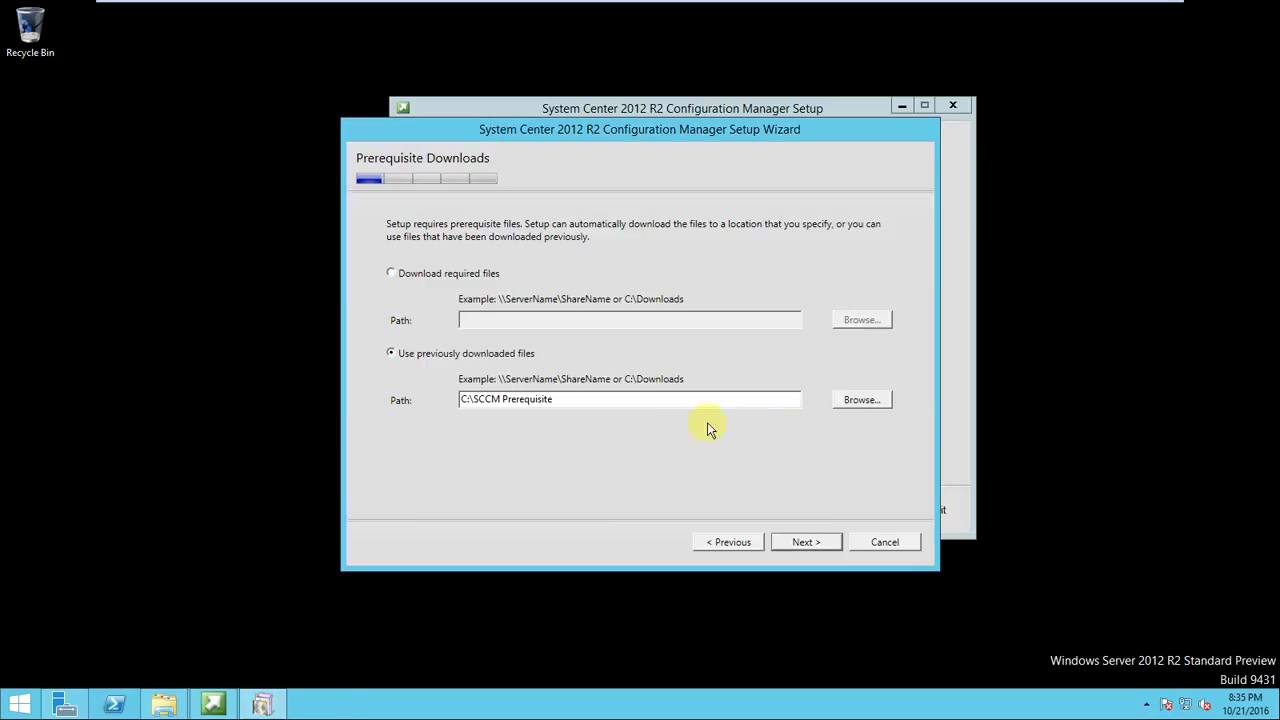
Leave the virtual machine for the host's File Explorer and open the SCCM stuff folder on All OS (D:)
mouse_move(486, 12)
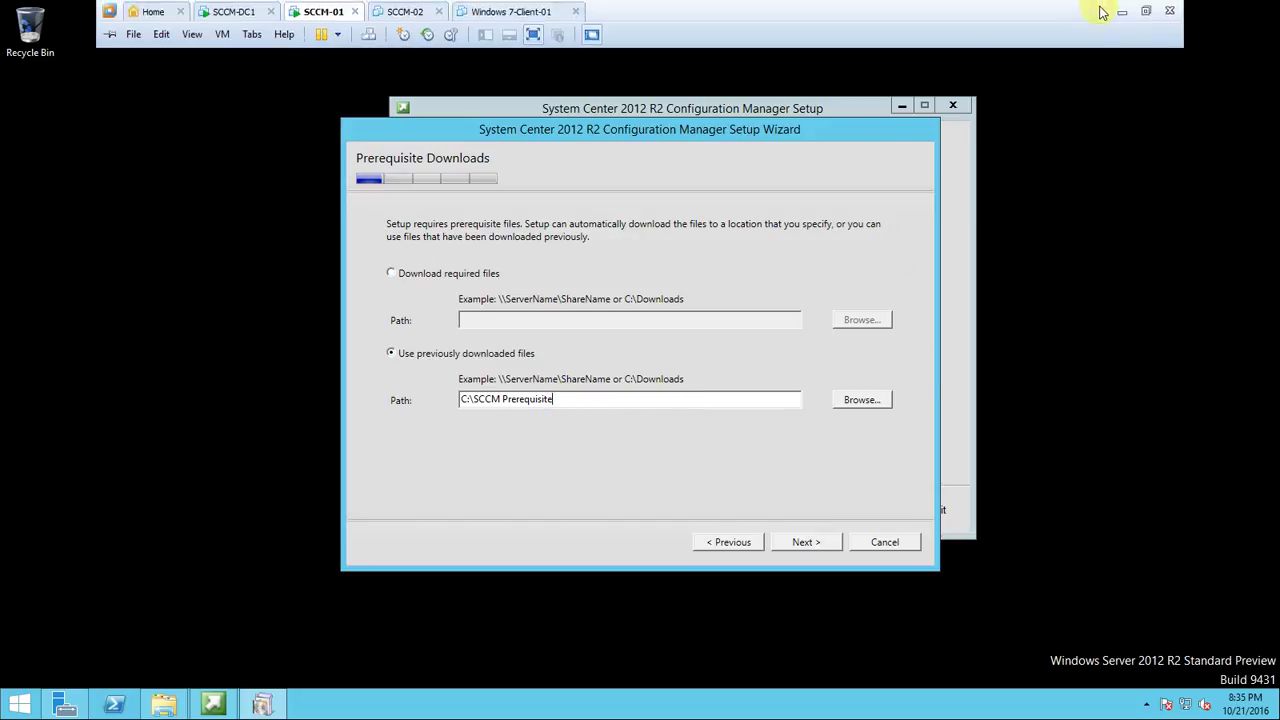
click(1122, 12)
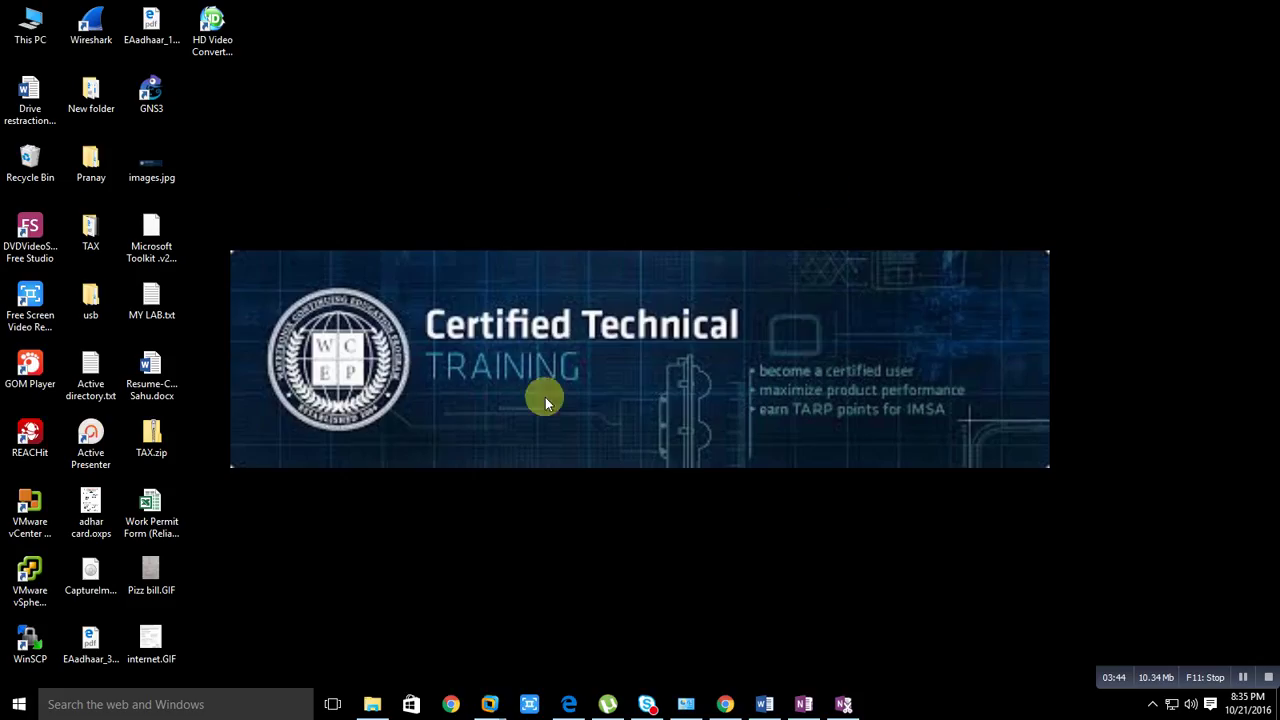
click(374, 706)
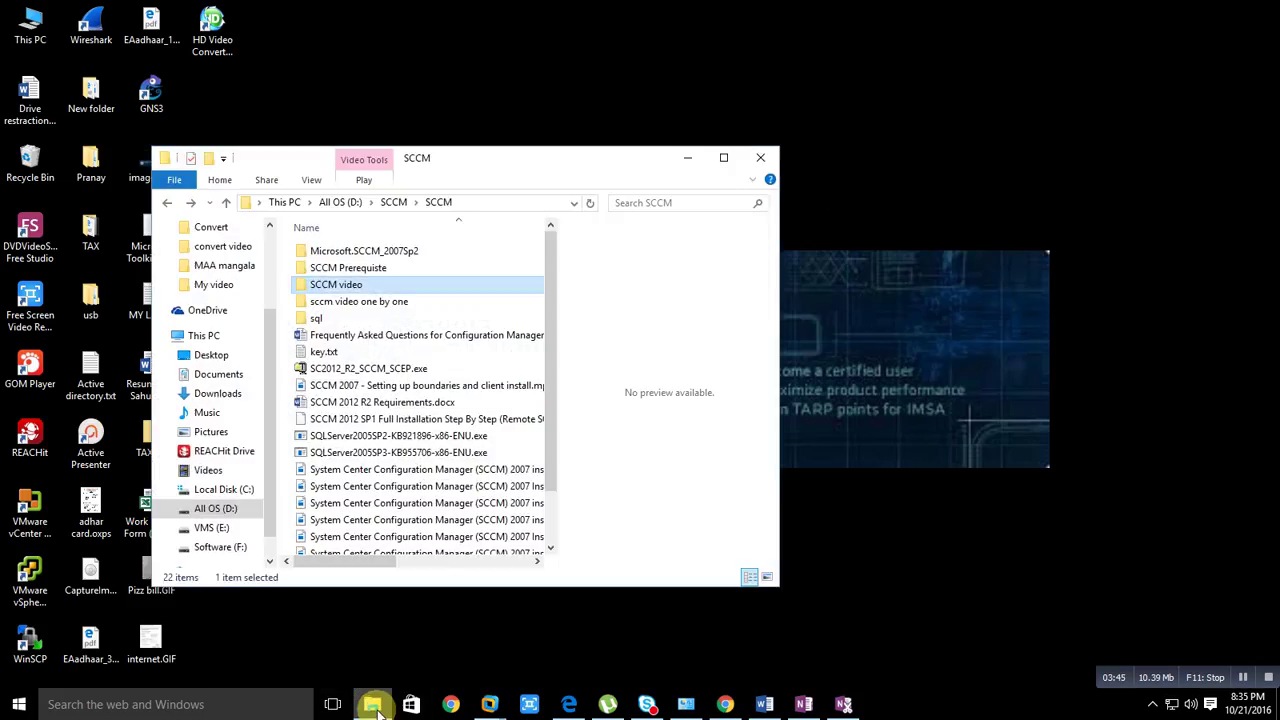
click(723, 157)
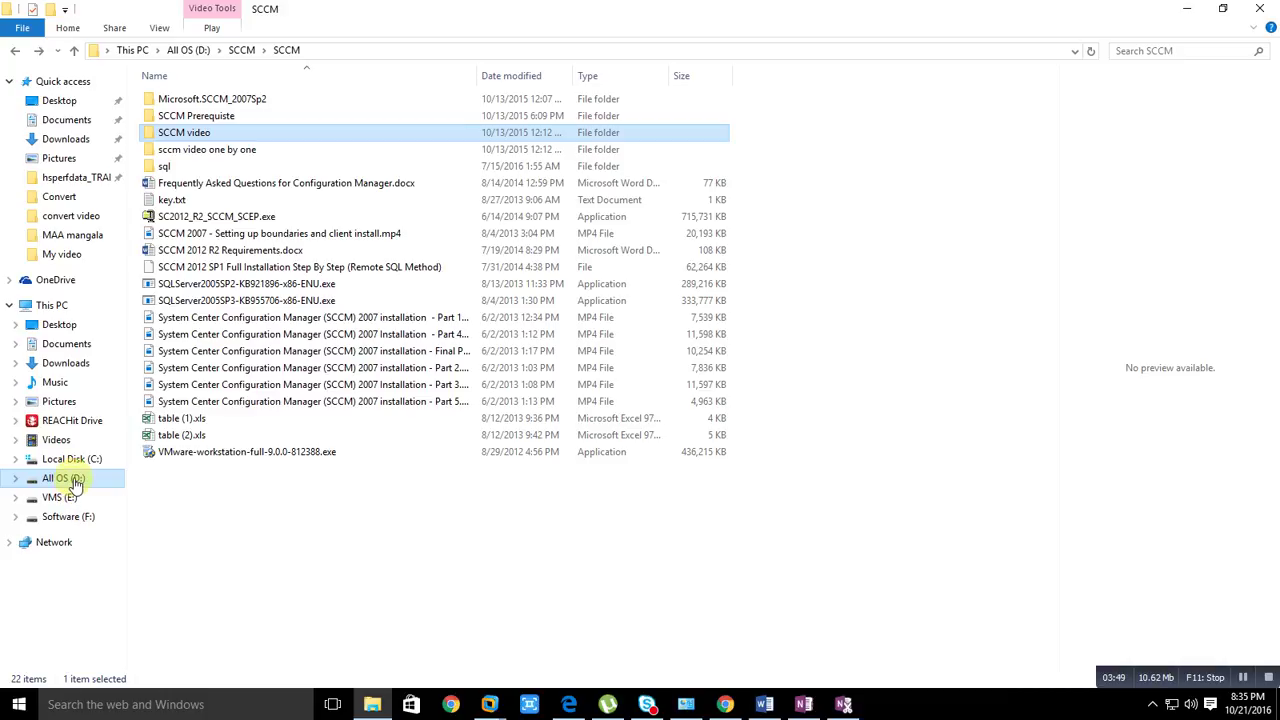
click(73, 481)
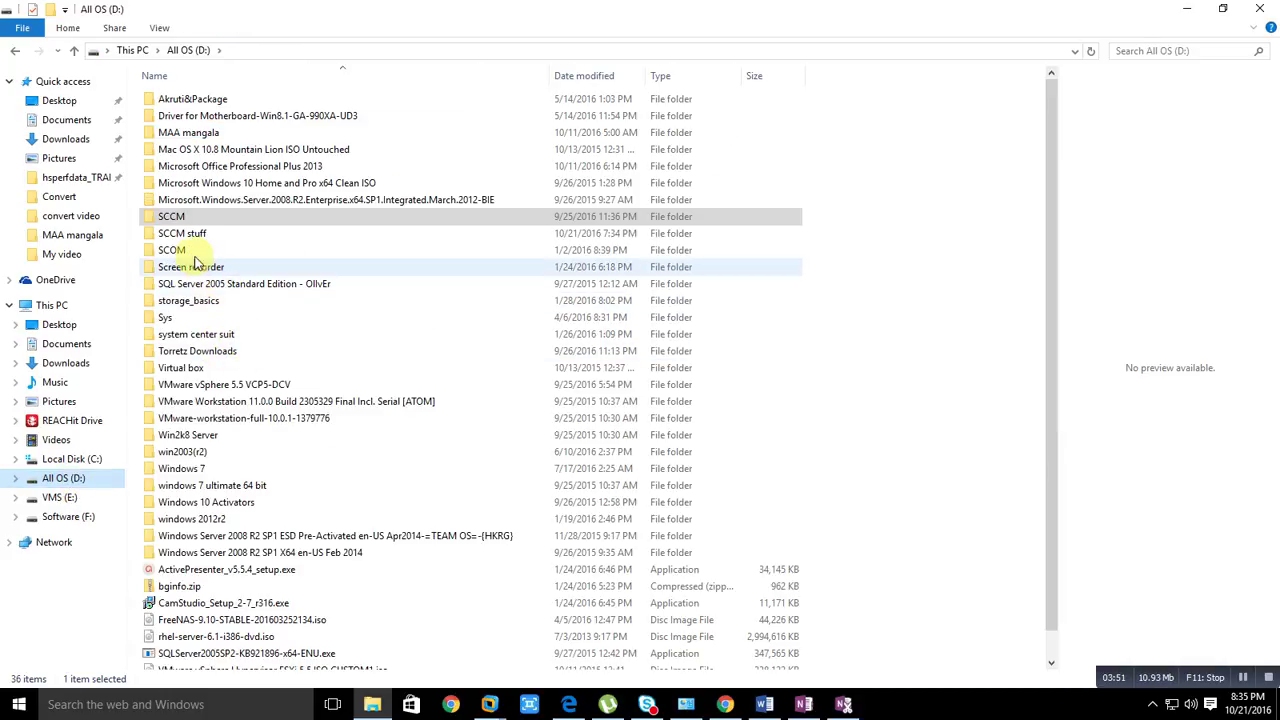
double_click(200, 234)
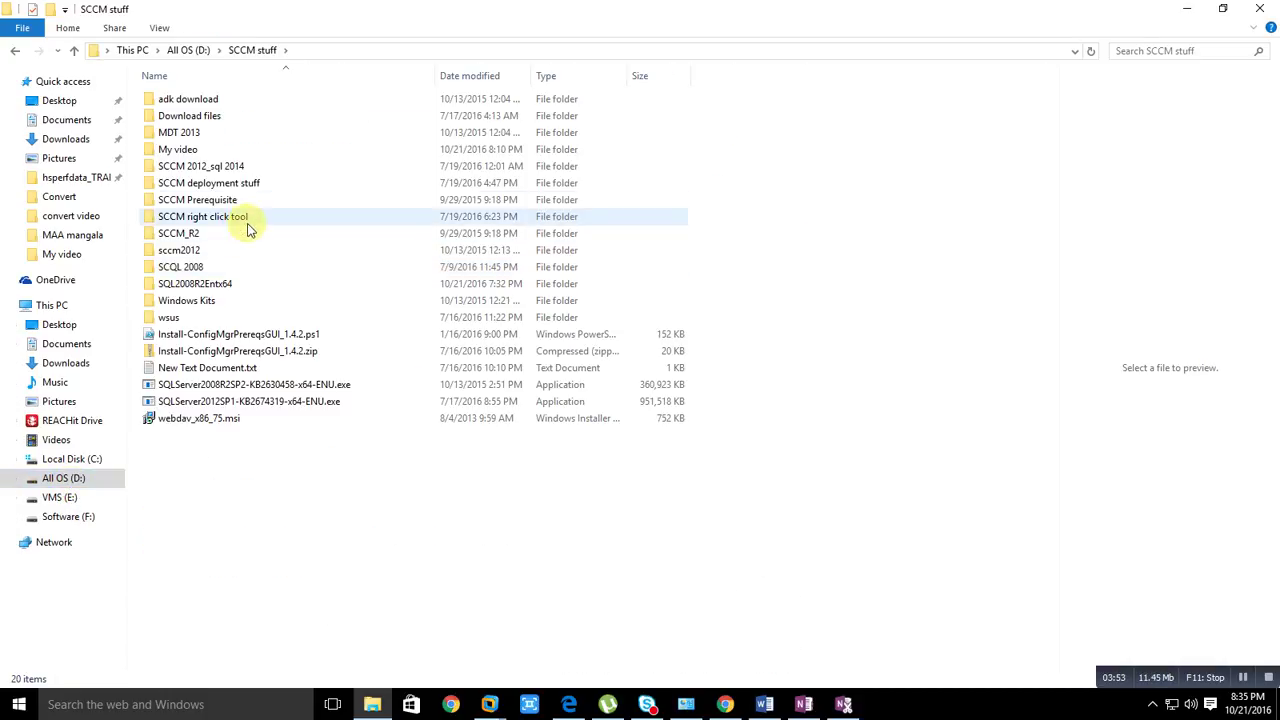
Look through the prerequisite files in the Download files folder and return to the SCCM stuff folder
double_click(213, 121)
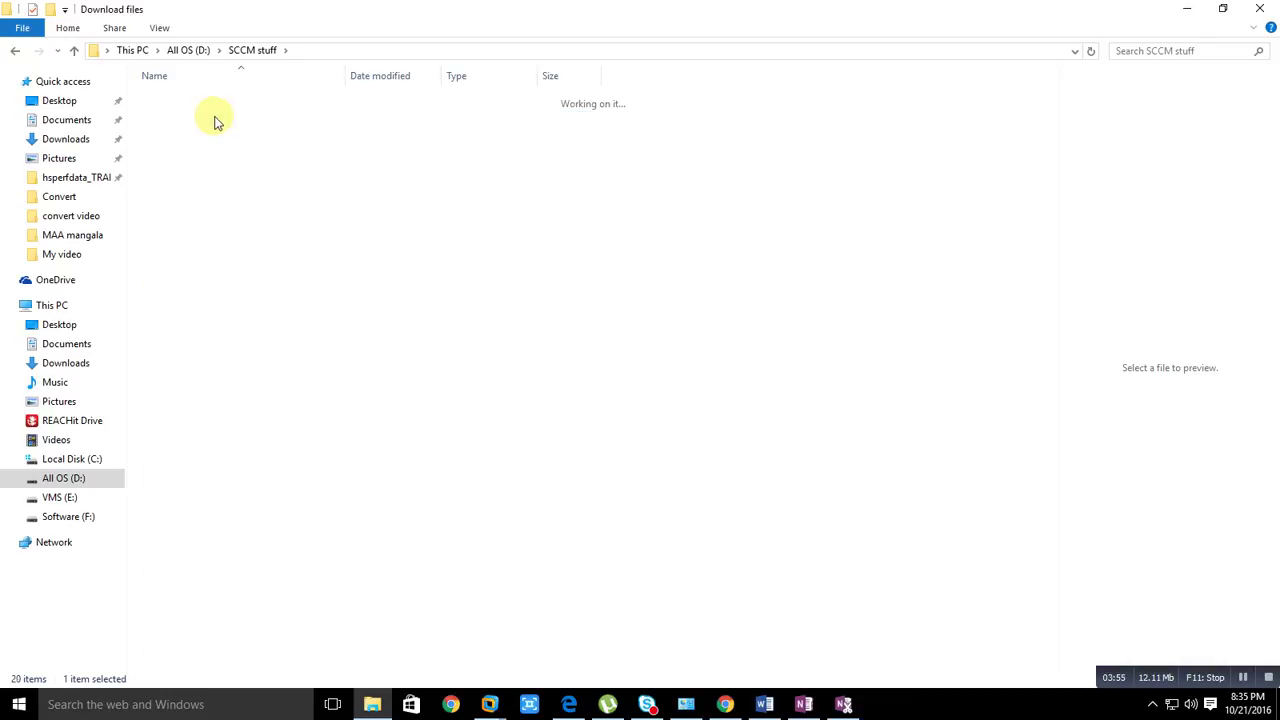
click(214, 119)
scroll(350, 365, down, 1)
scroll(350, 365, down, 2)
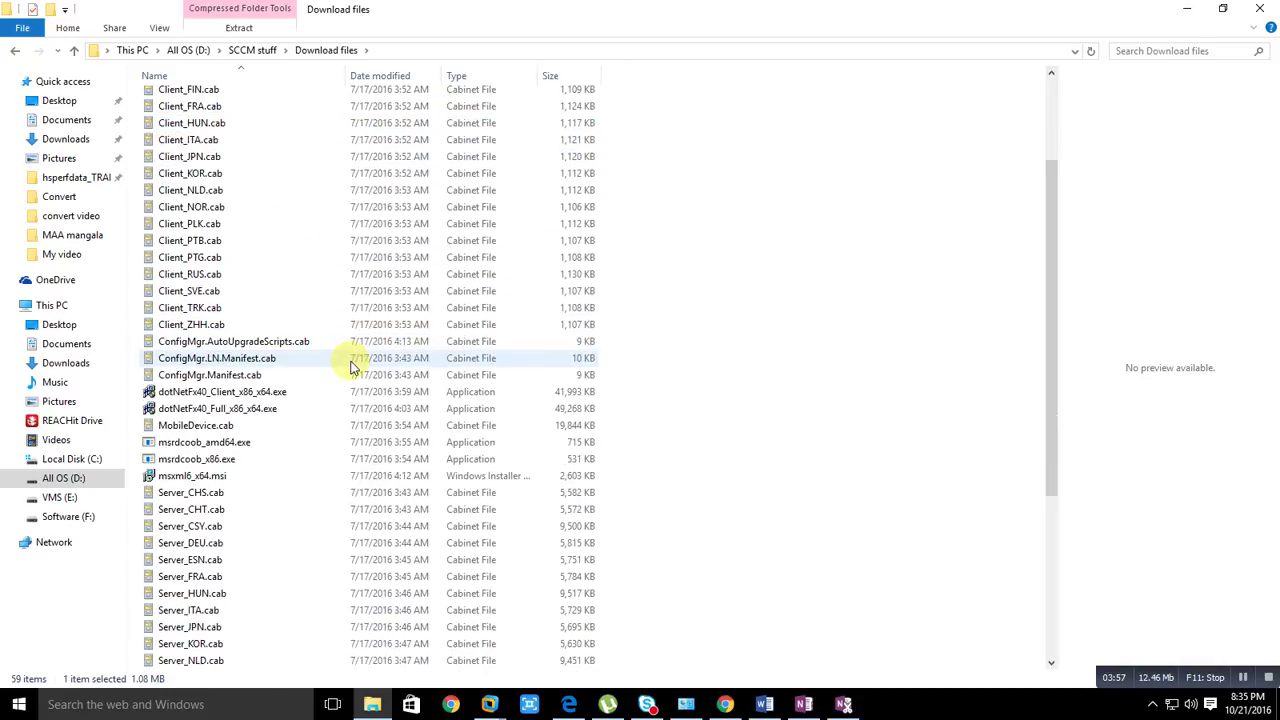
scroll(200, 200, up, 3)
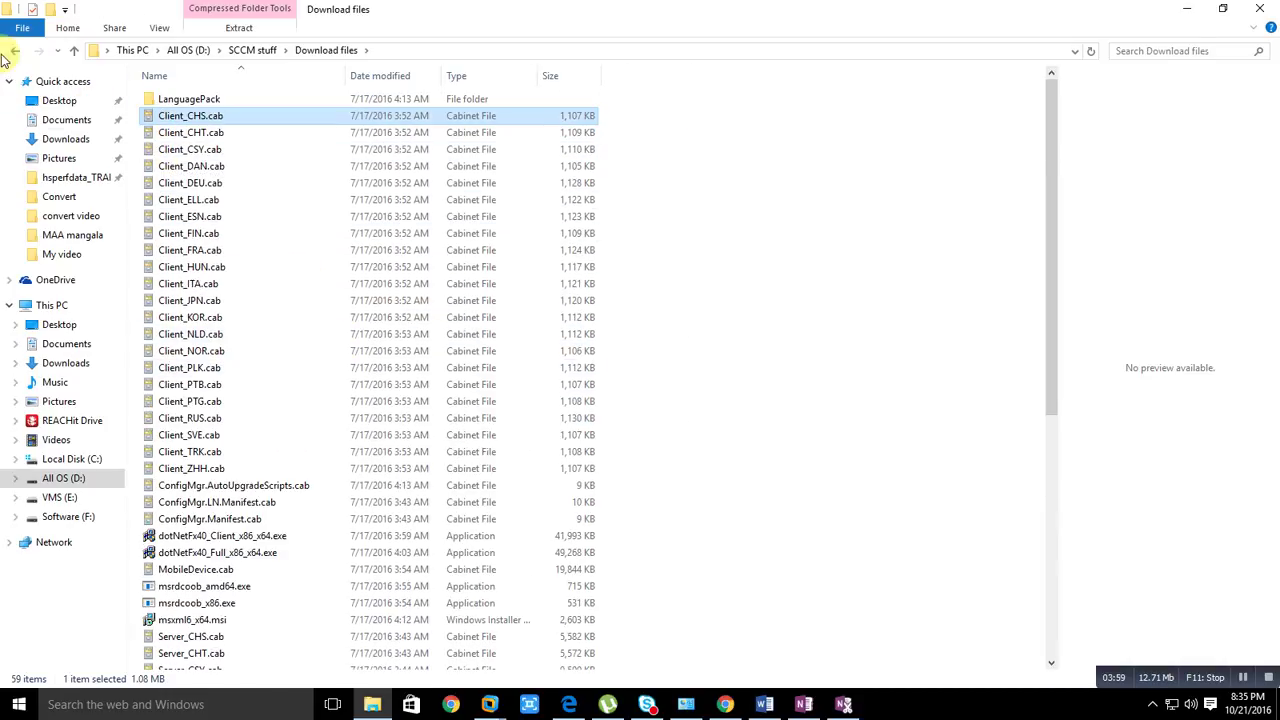
key(BackSpace)
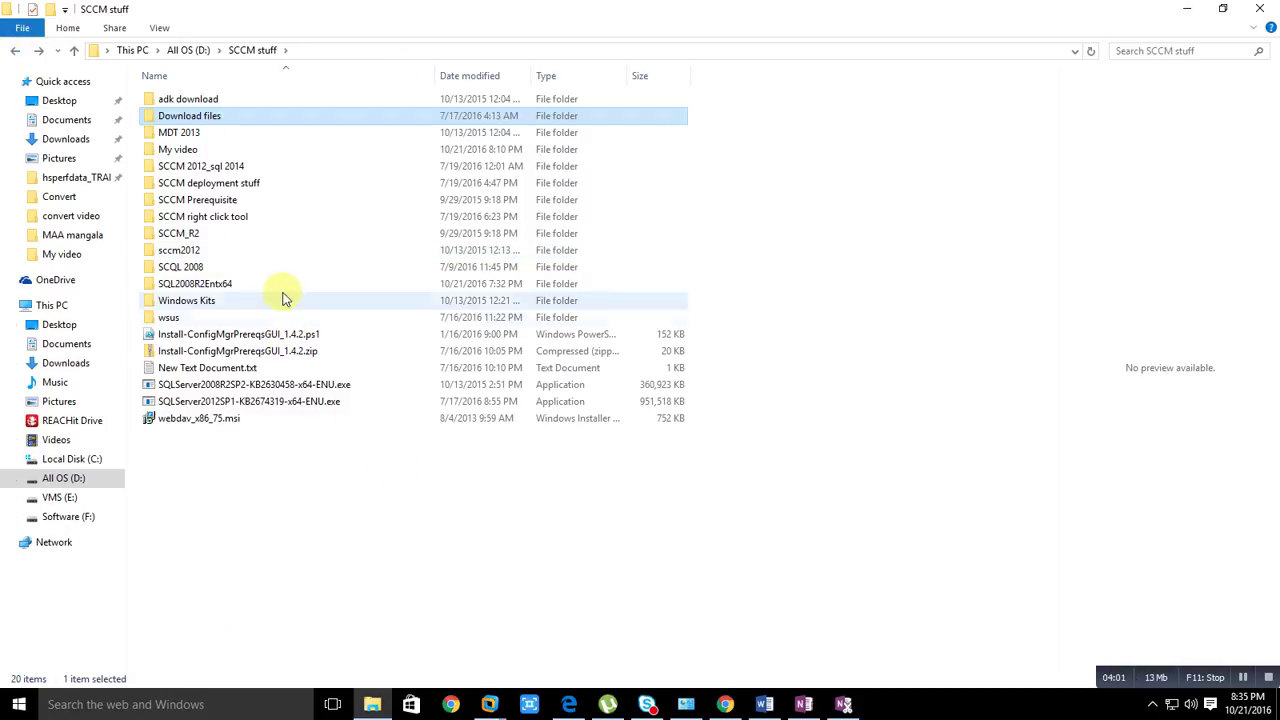
right_click(215, 122)
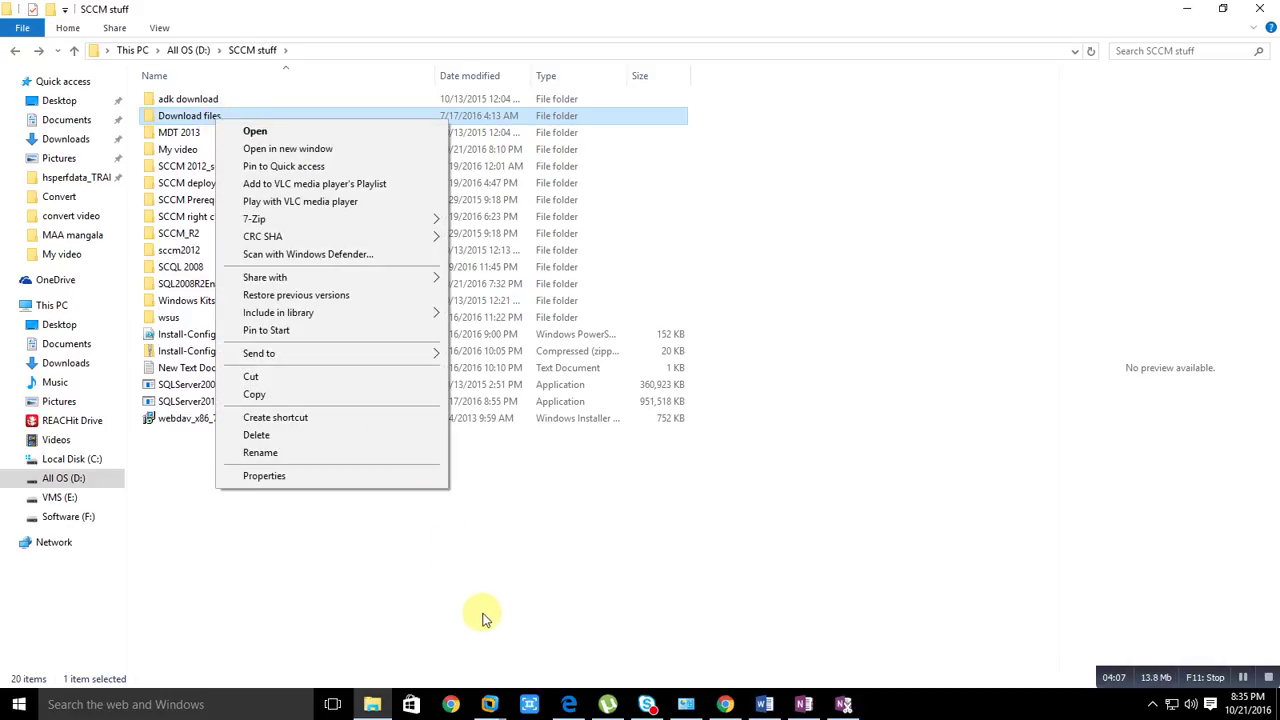
Switch back to the SCCM-01 virtual machine and copy the Download files folder from SCCM stuff in Shared Folders (Z:)
click(489, 700)
mouse_move(638, 615)
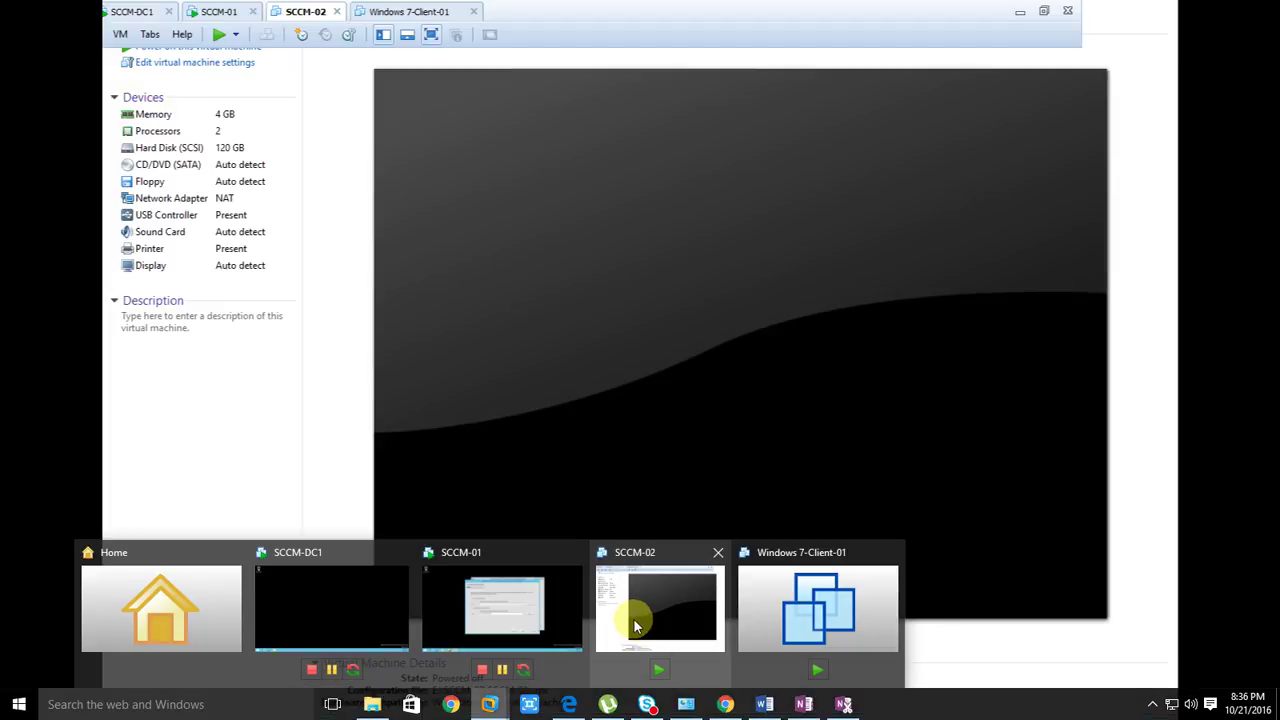
click(634, 626)
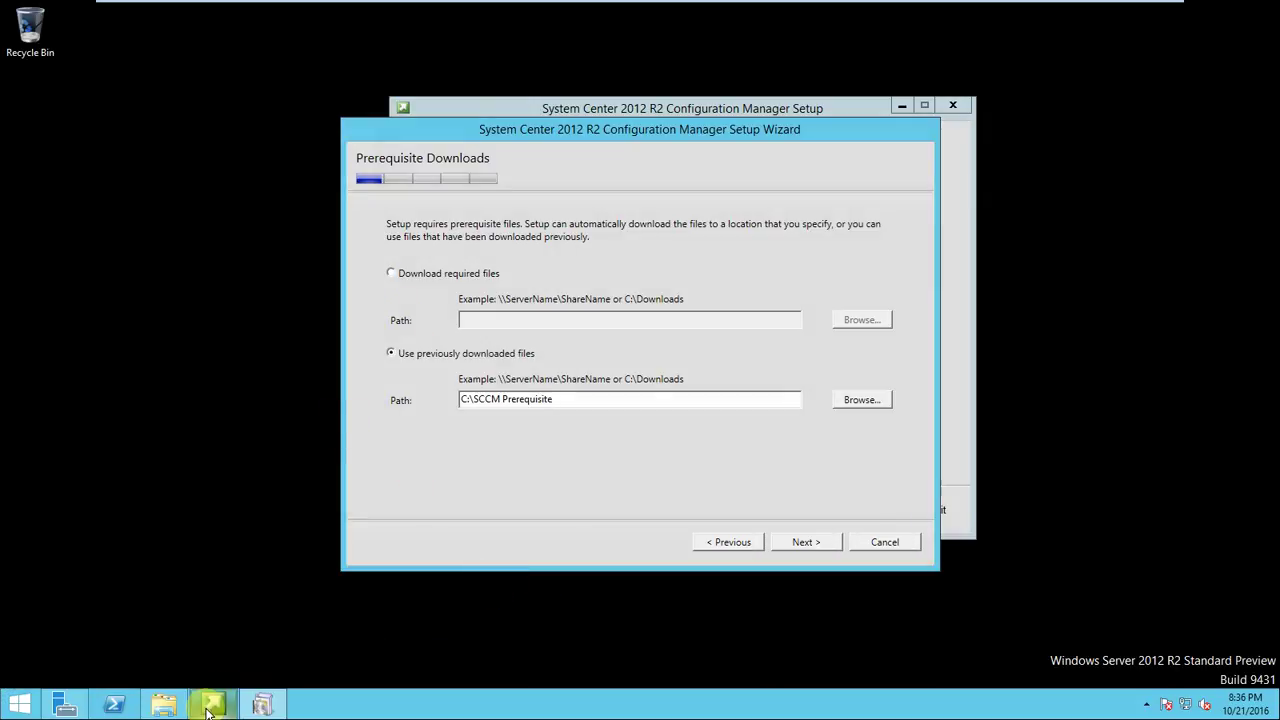
click(166, 705)
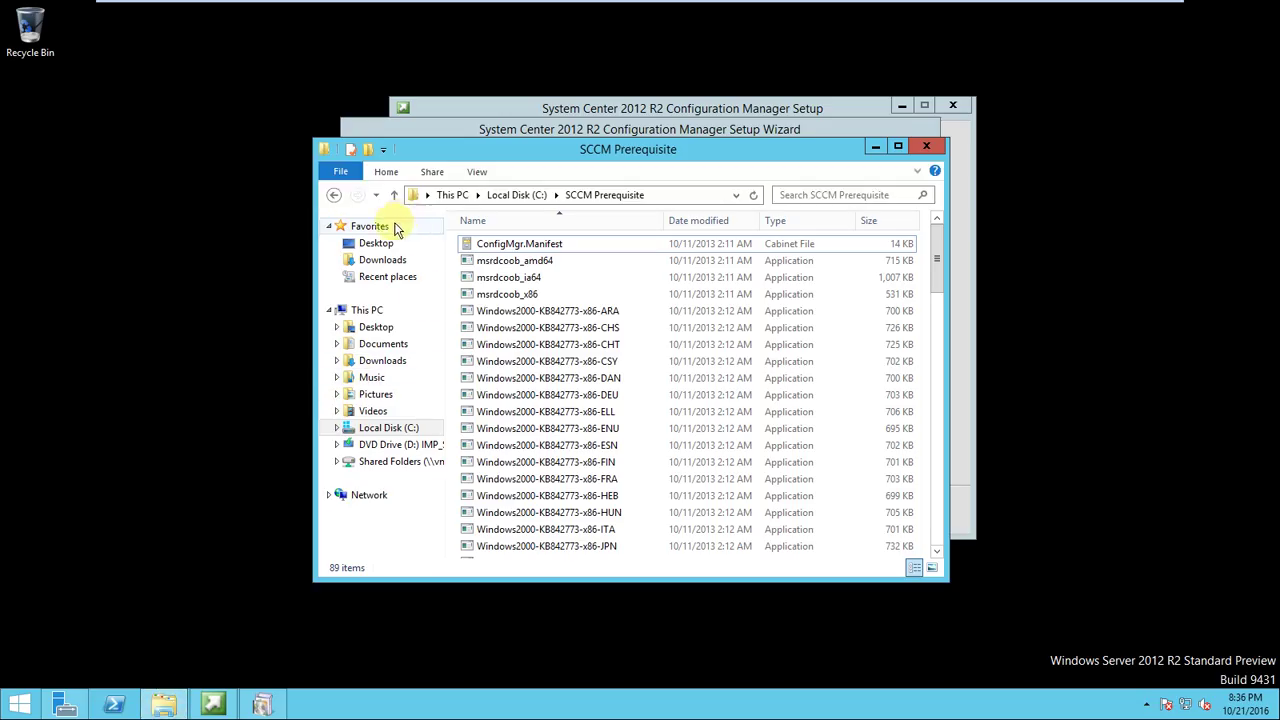
click(393, 466)
click(508, 248)
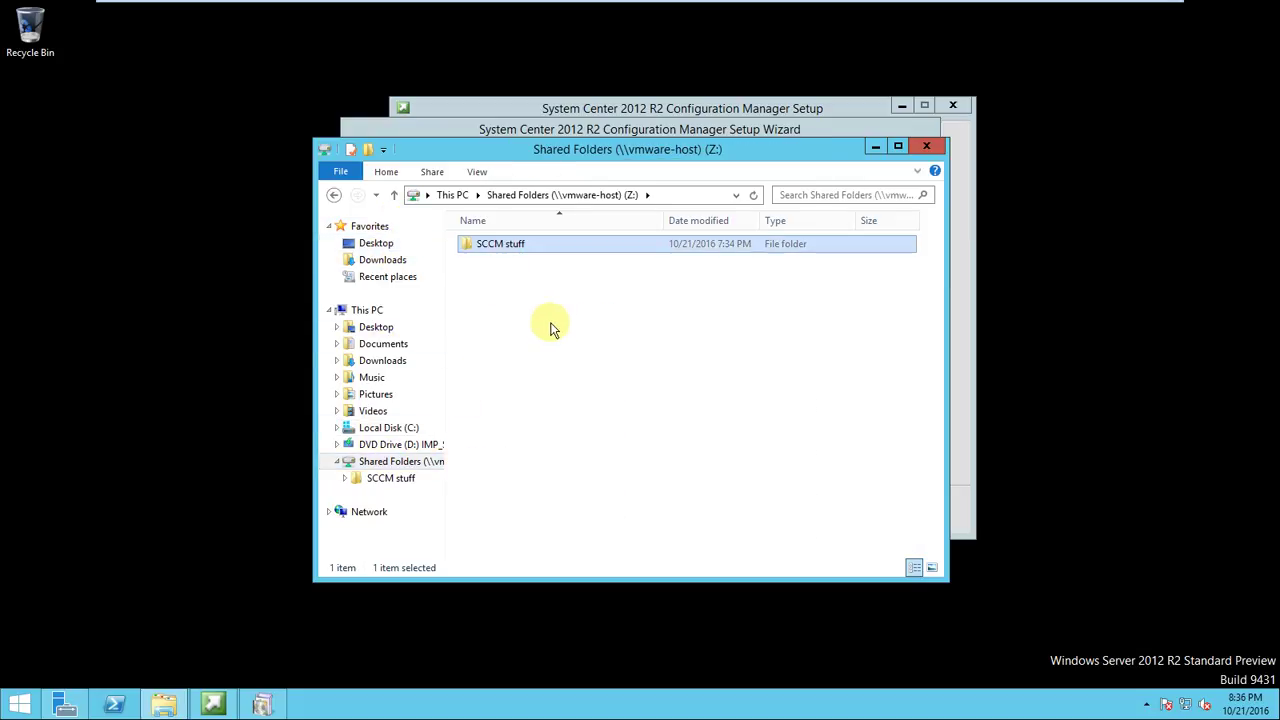
double_click(480, 247)
click(558, 264)
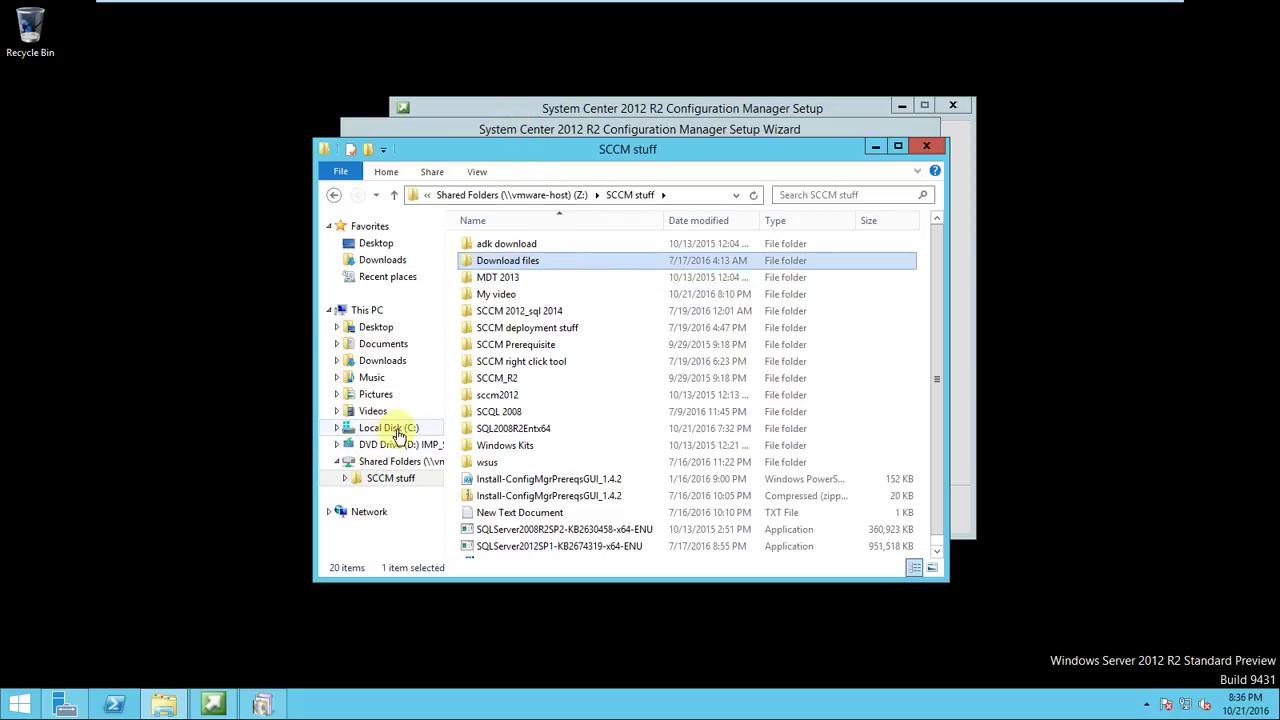
Paste the copied Download files folder into Local Disk (C:) and follow the copy progress until it completes
click(390, 428)
right_click(513, 456)
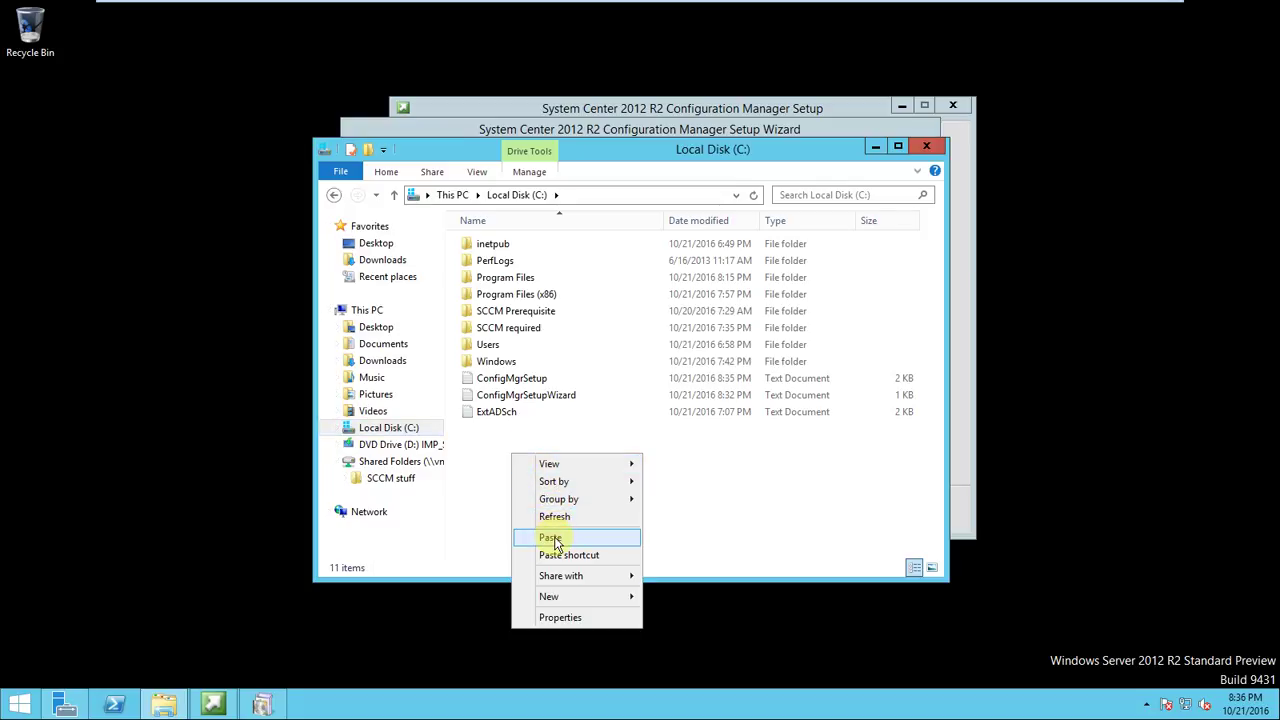
click(553, 538)
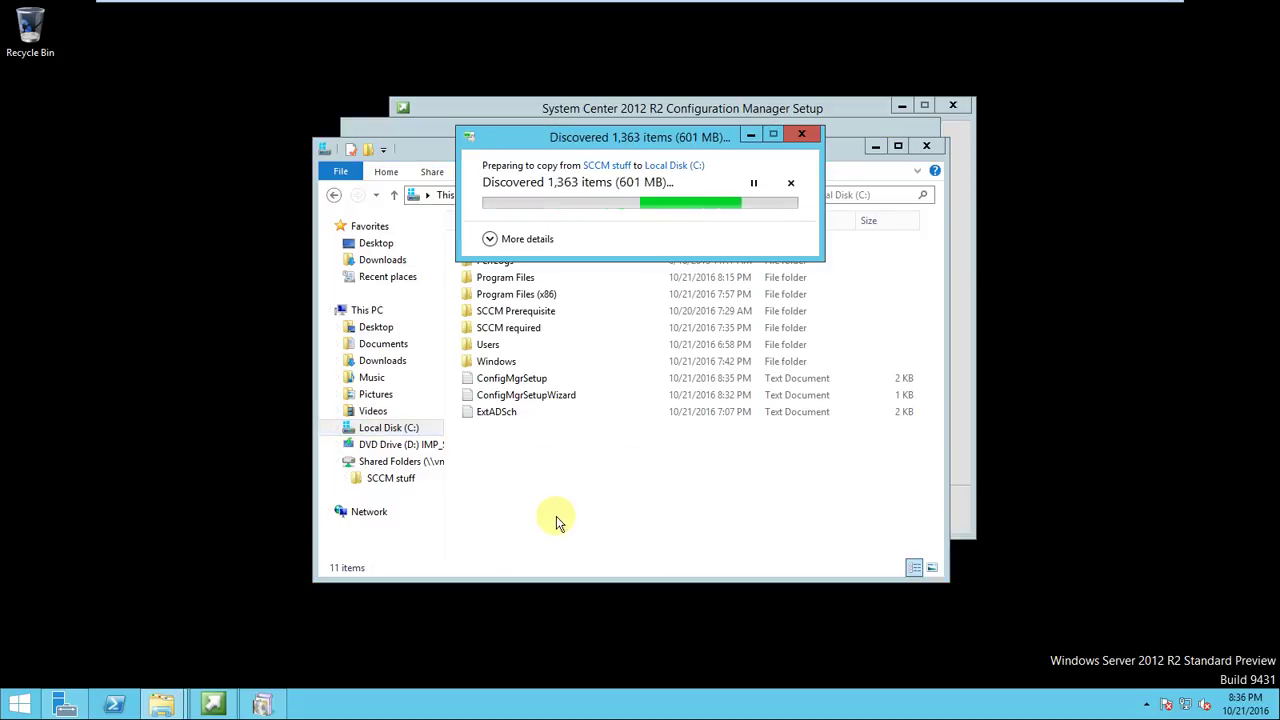
click(489, 240)
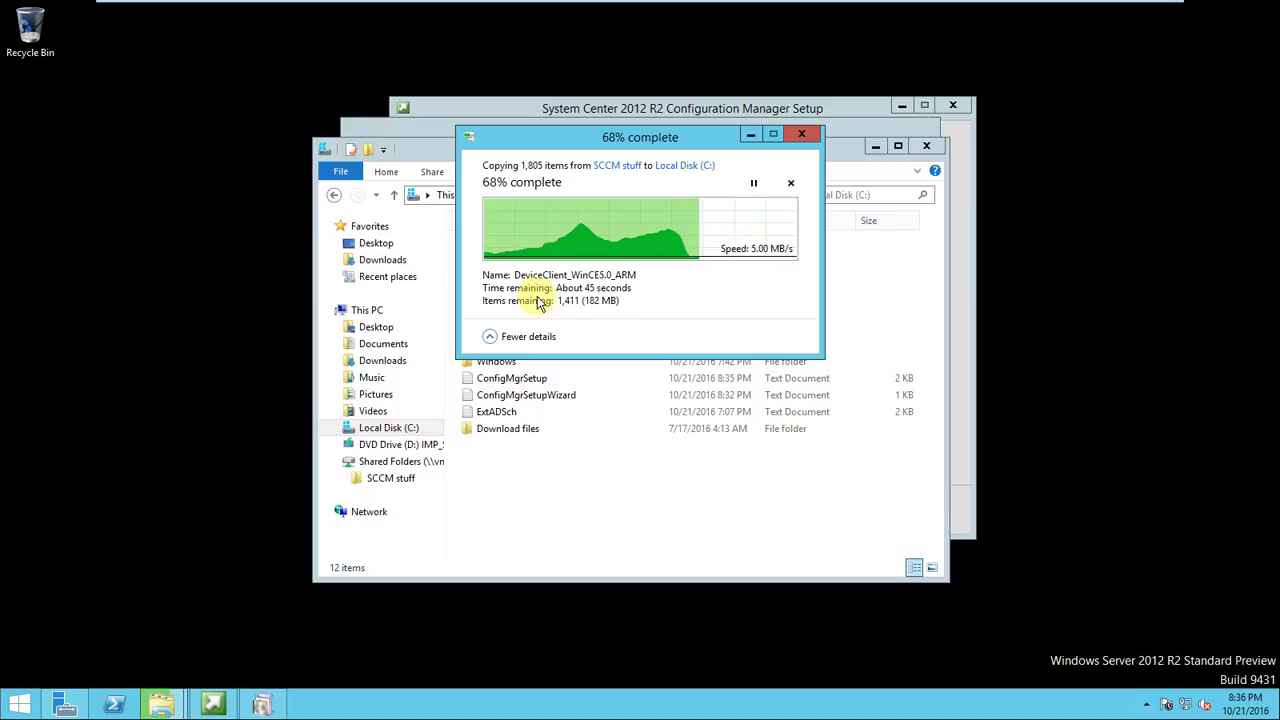
click(493, 340)
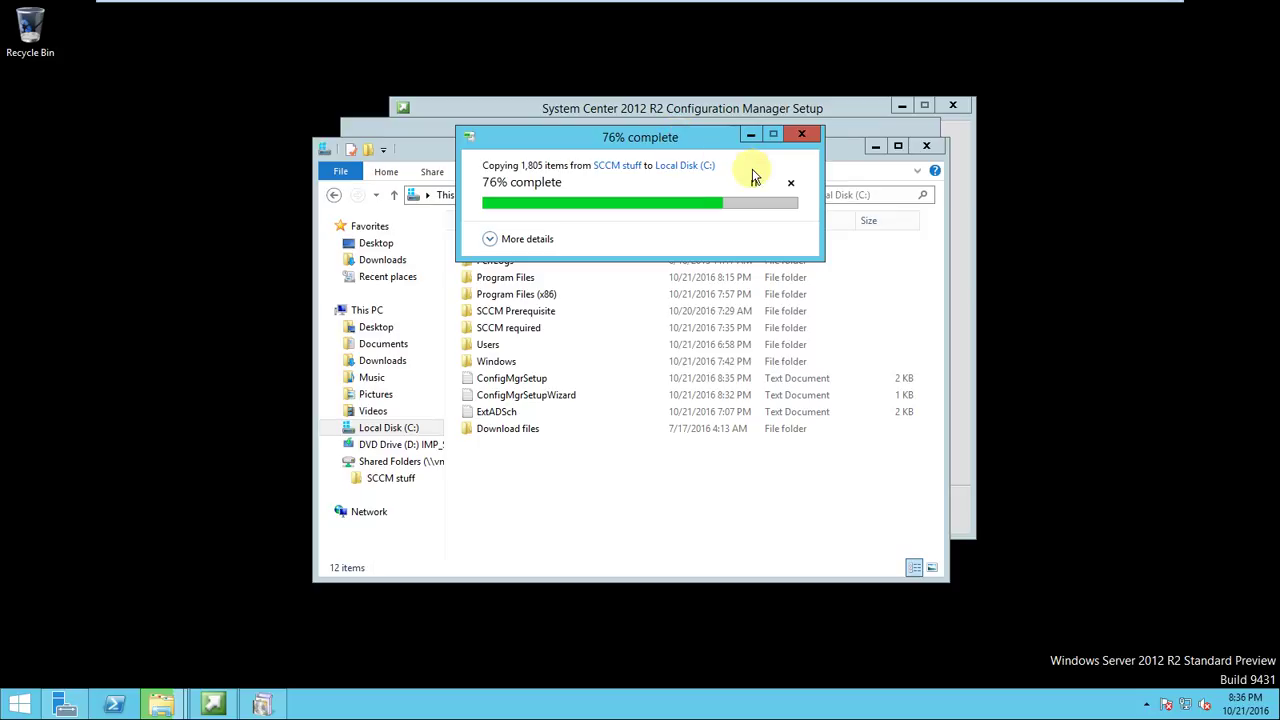
click(496, 242)
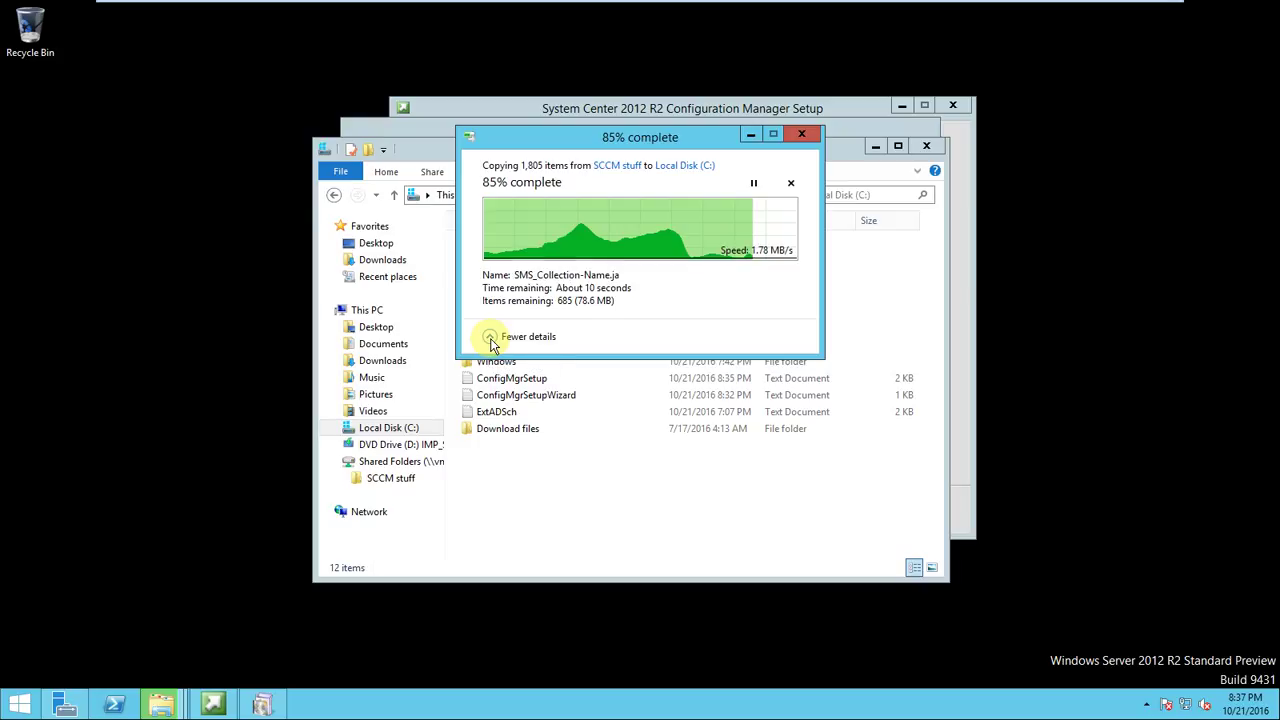
drag(645, 140, 791, 116)
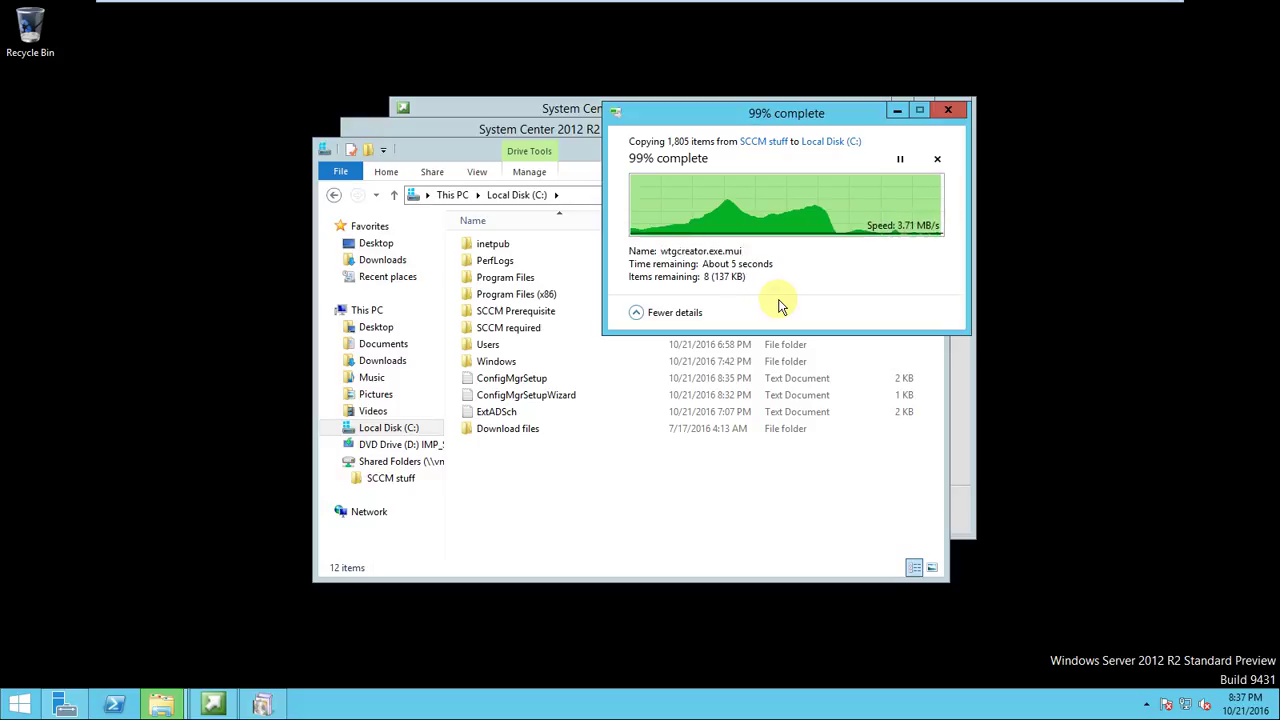
Rename the Download files folder on Local Disk (C:) as Downloads
right_click(541, 435)
click(590, 398)
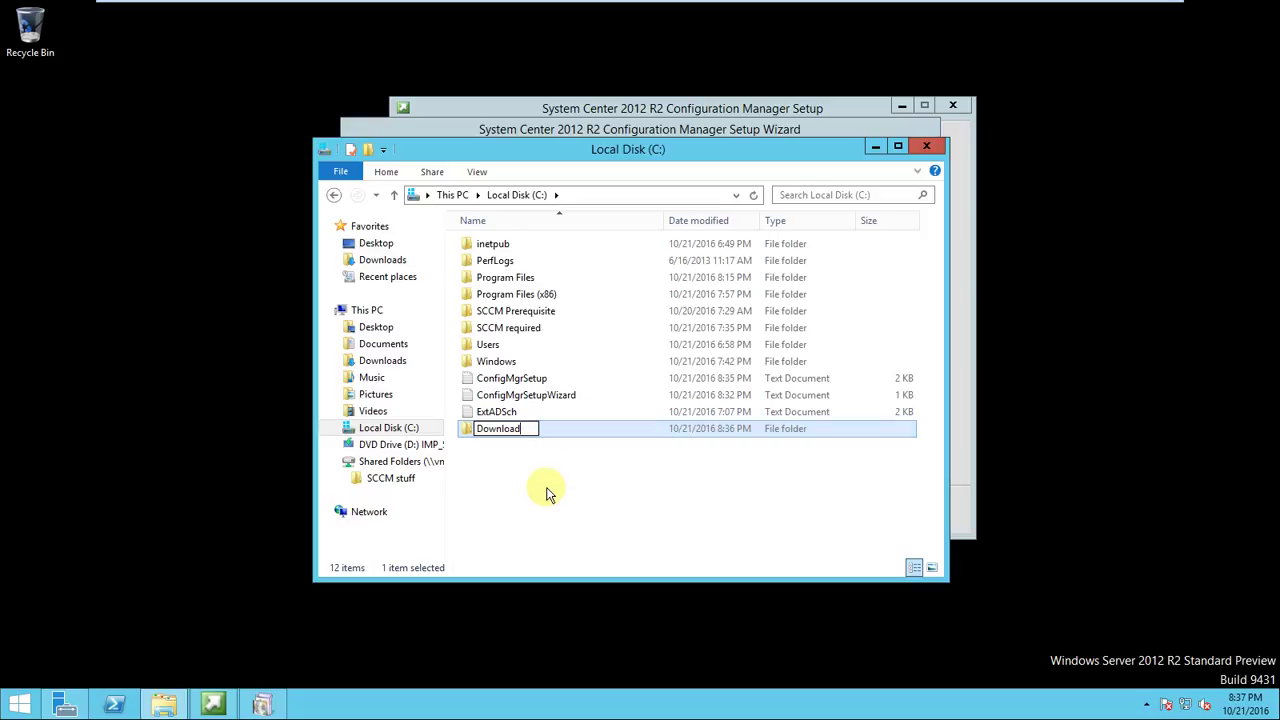
key(Return)
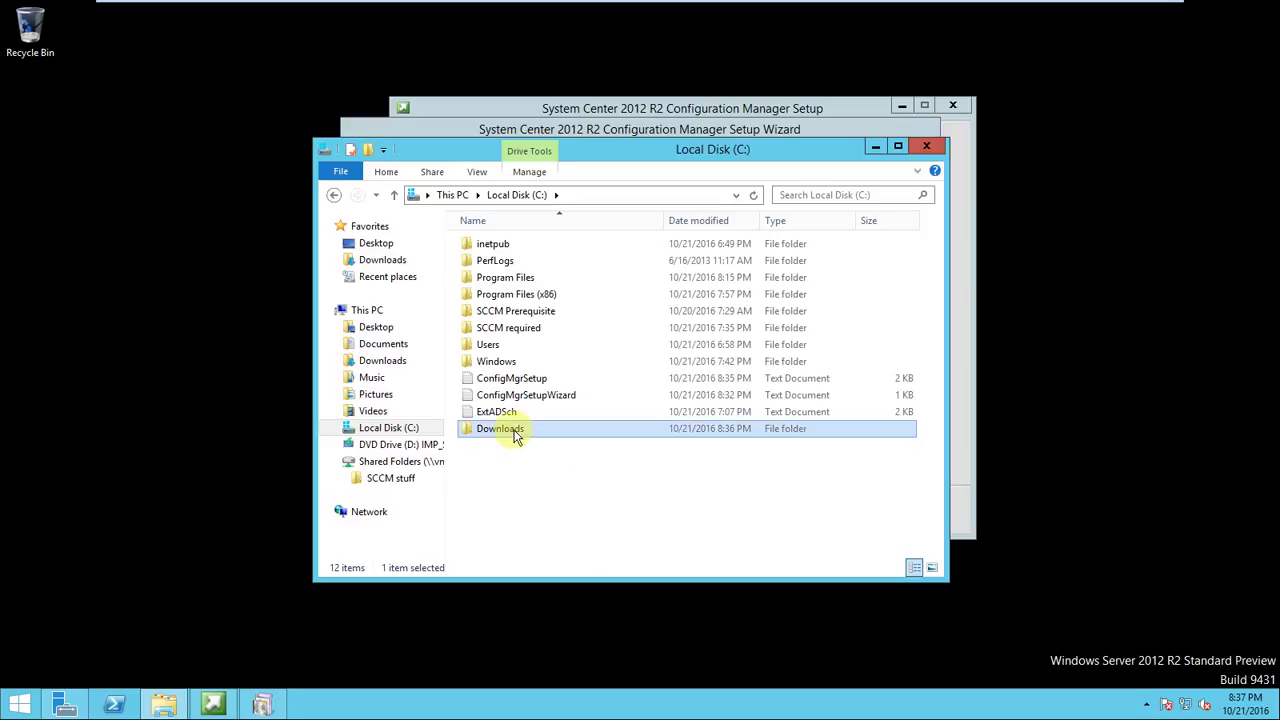
Copy the path of the Downloads folder and set the setup wizard's path for previously downloaded files to C:\Downloads
double_click(514, 429)
click(621, 195)
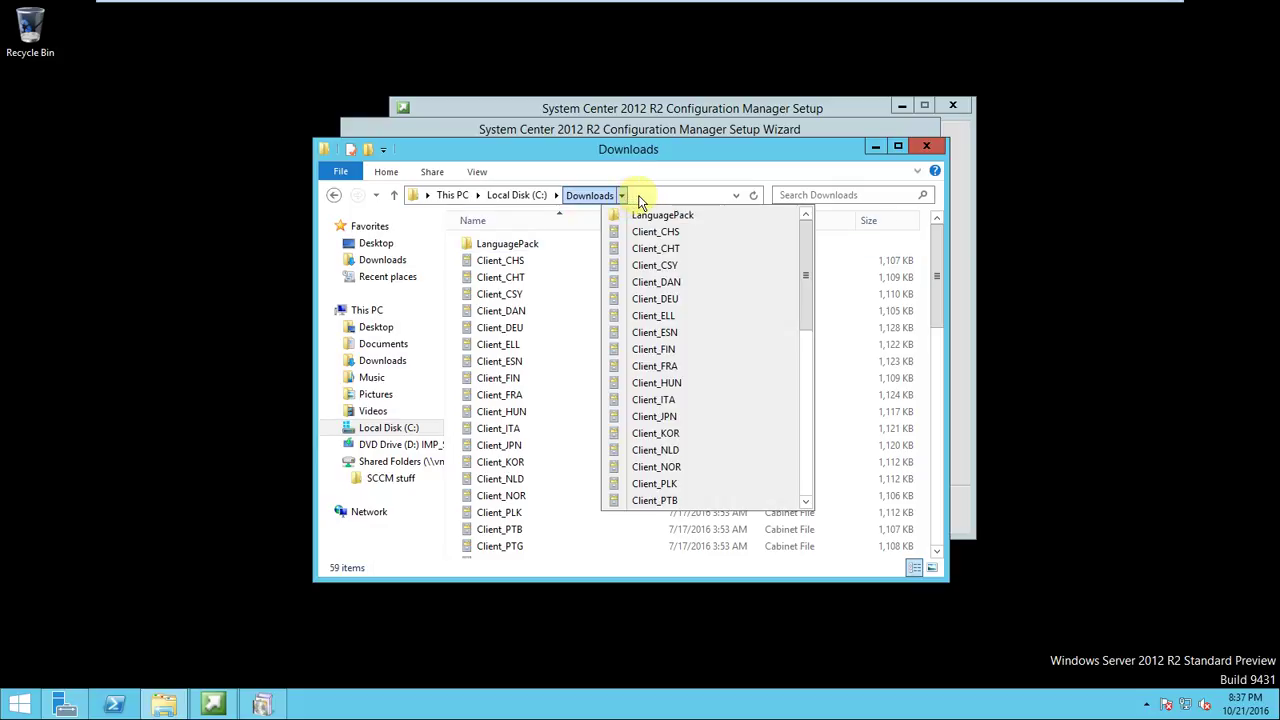
click(642, 196)
key(ctrl+c)
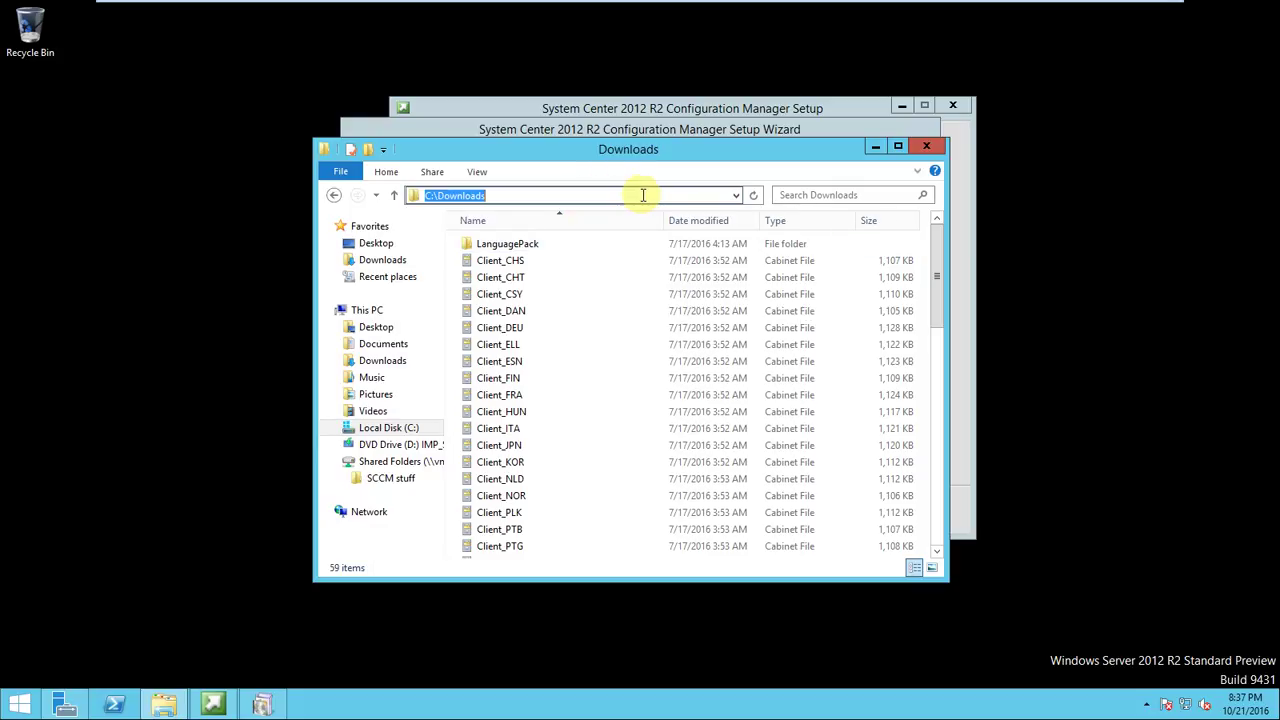
click(263, 700)
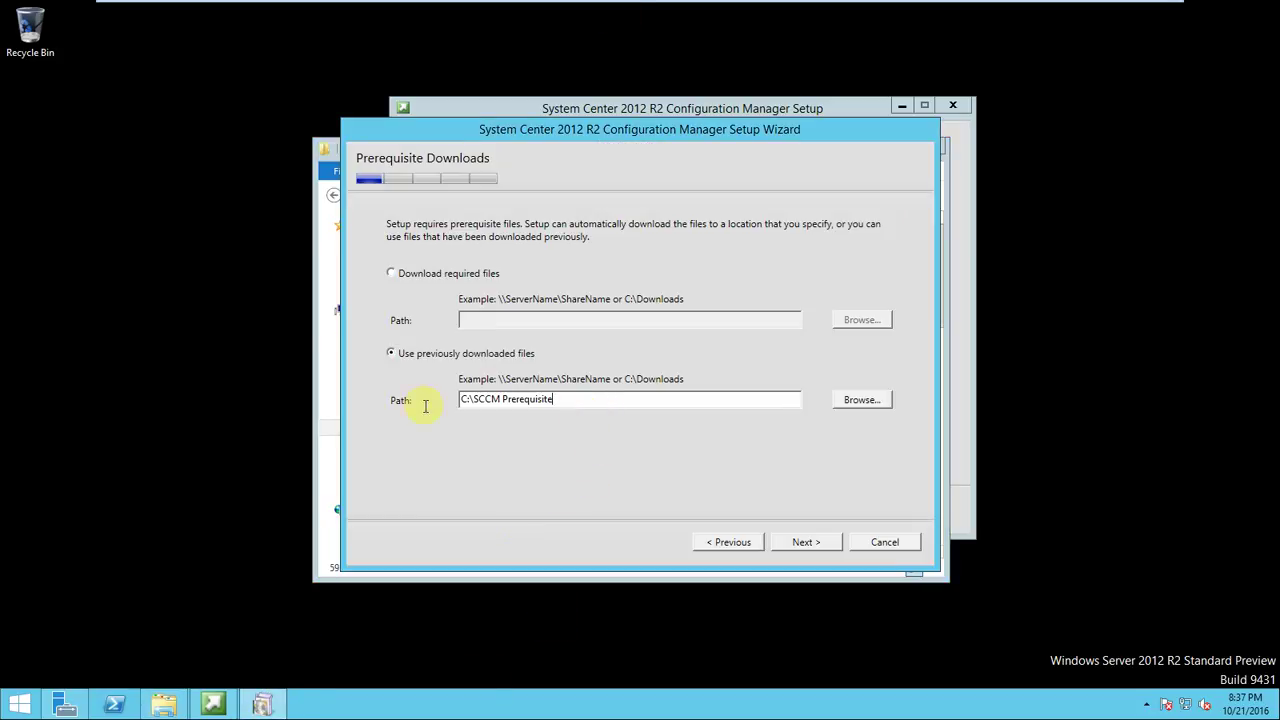
key(ctrl+a)
key(ctrl+v)
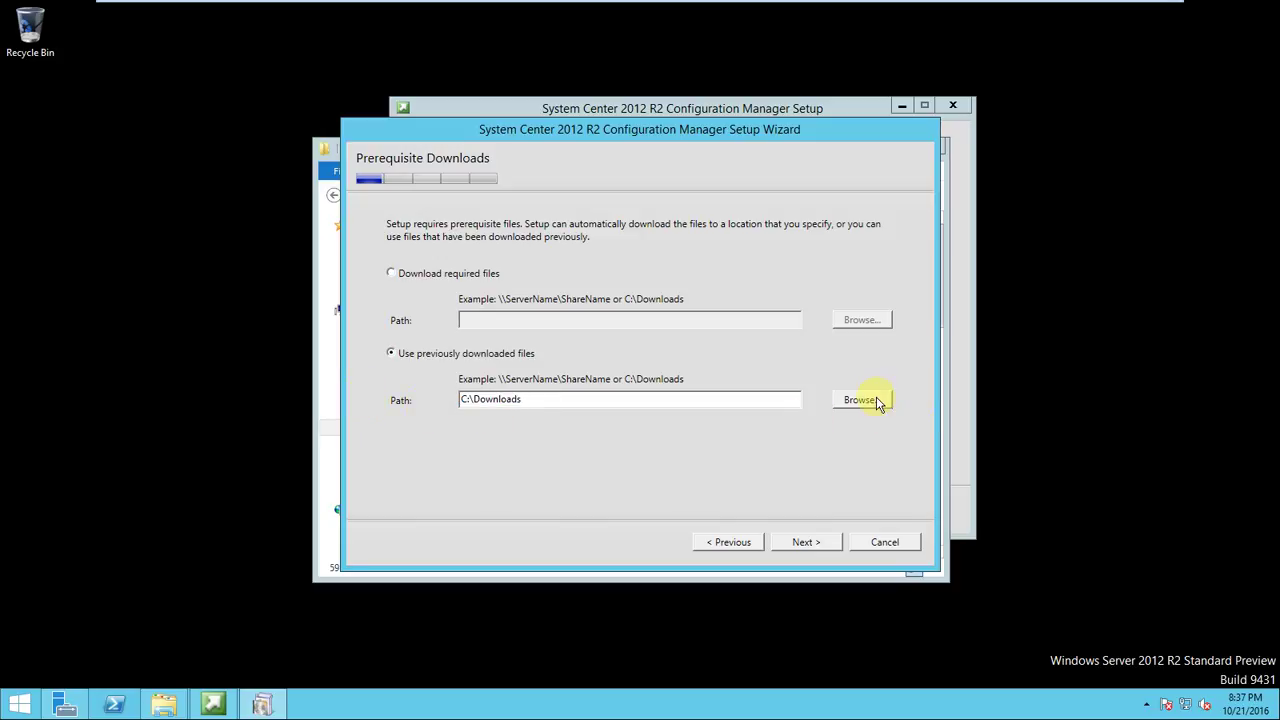
Browse to the Downloads folder on Local Disk (C:), confirm it as the prerequisite location and continue the setup
click(862, 400)
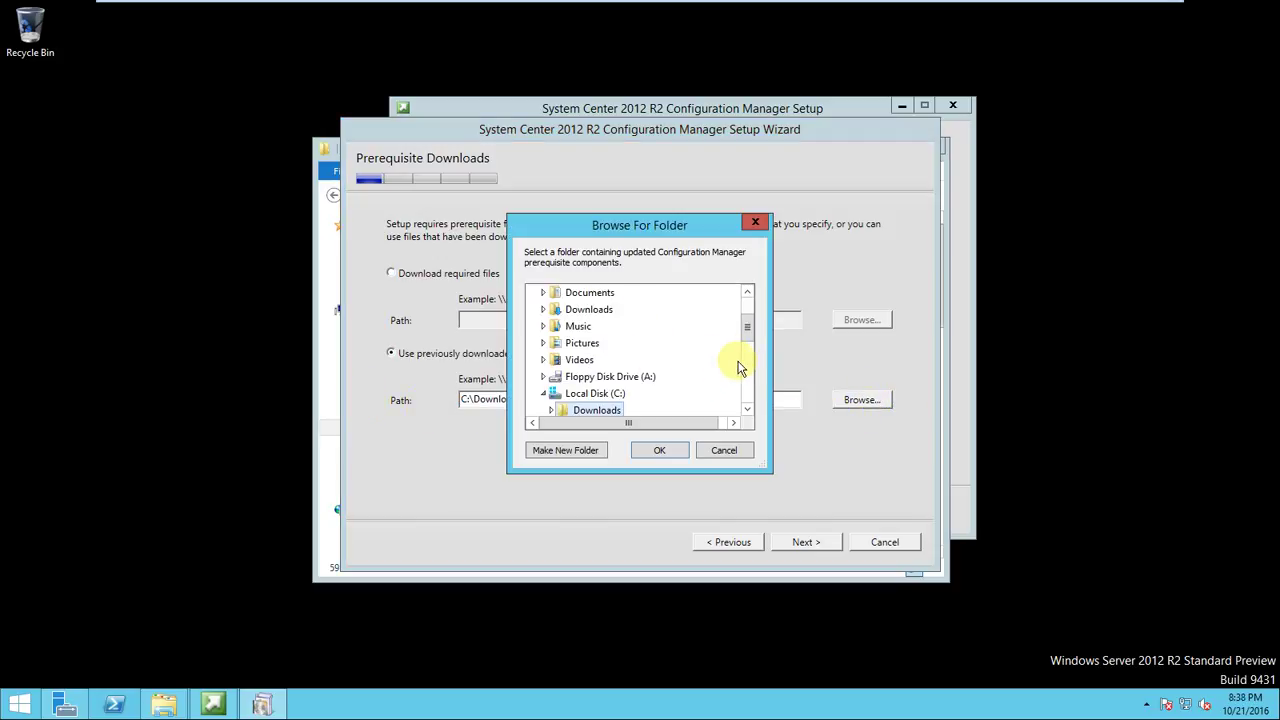
click(622, 394)
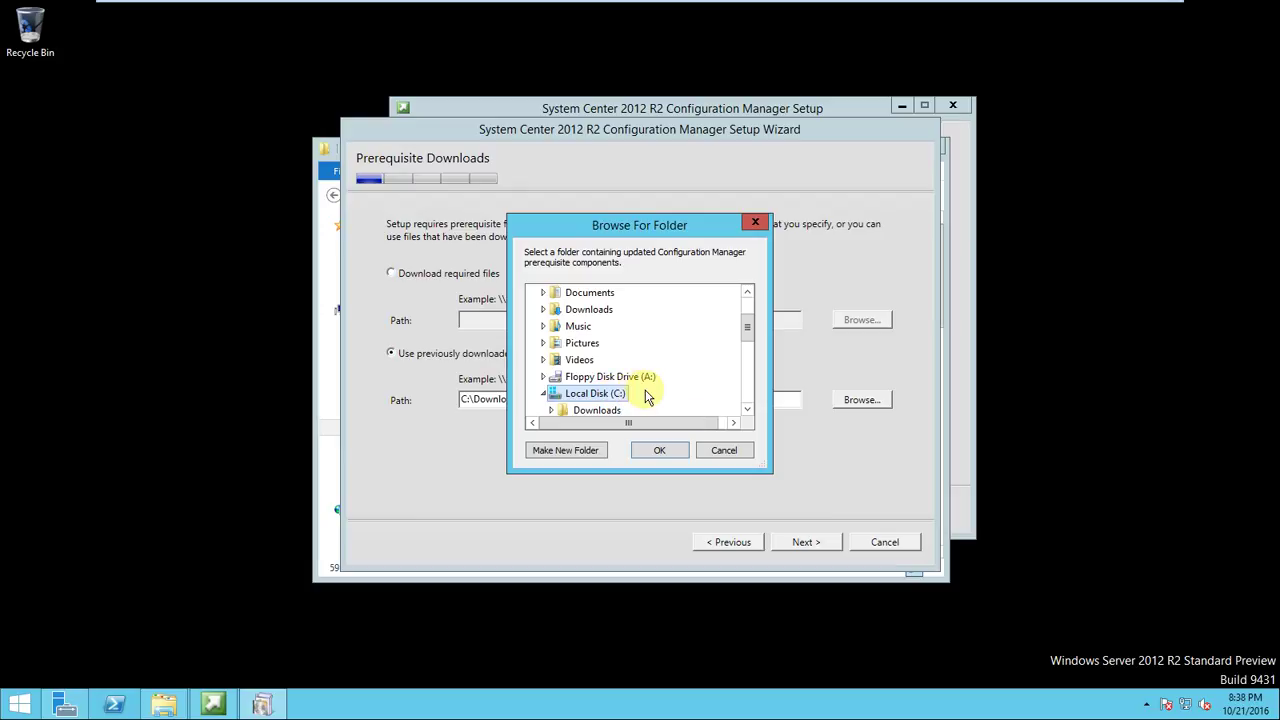
click(612, 410)
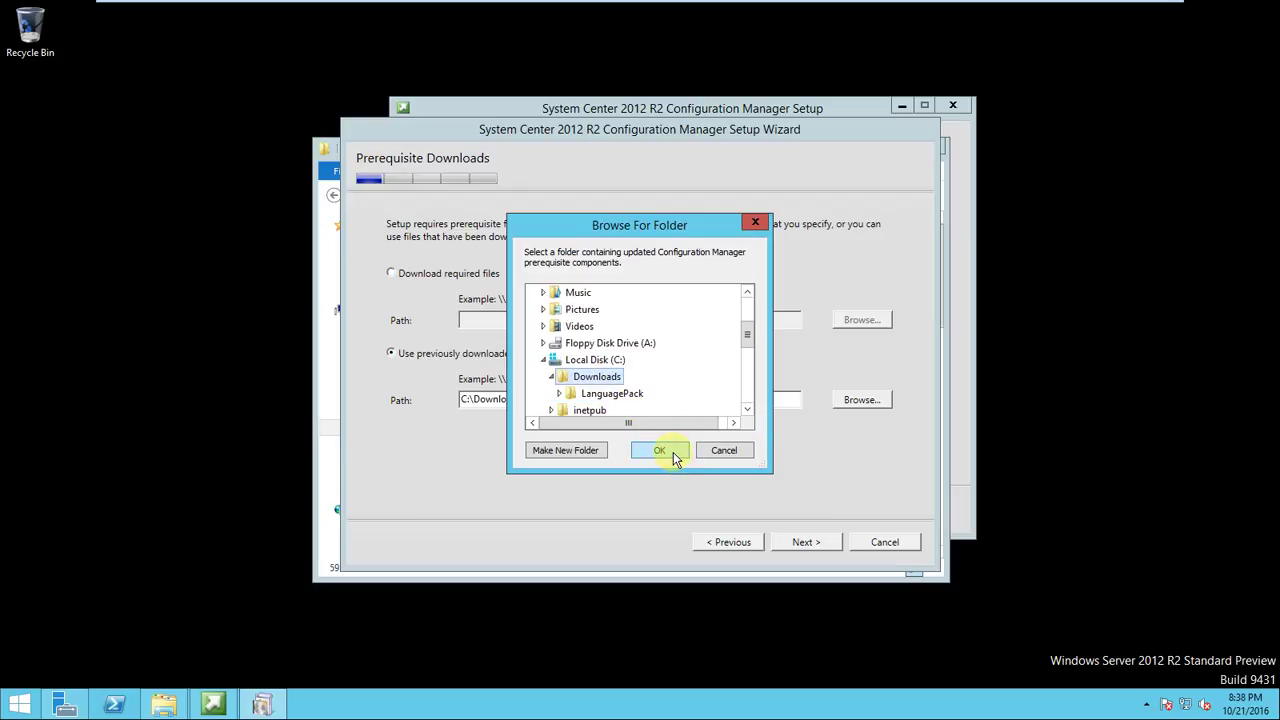
click(673, 452)
click(799, 545)
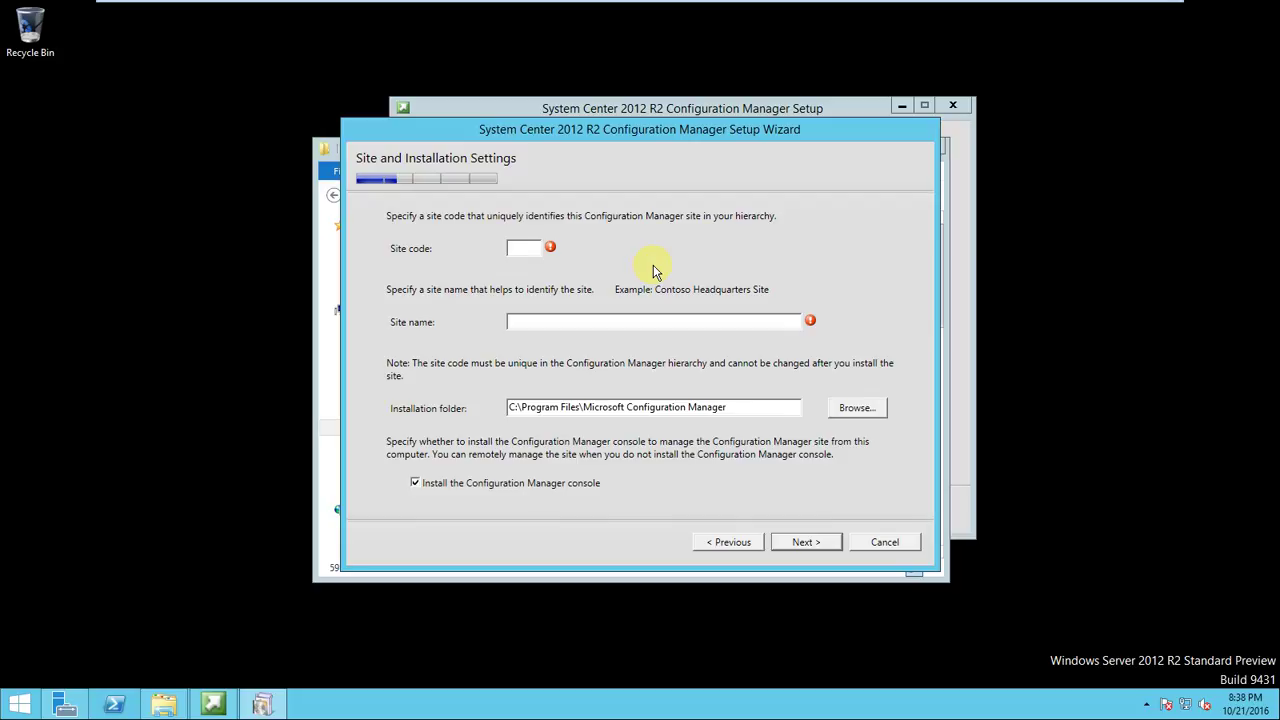
Enter MUM as the site code and Mumbai Head office as the site name
text(MUM)
click(636, 325)
text(Mumba)
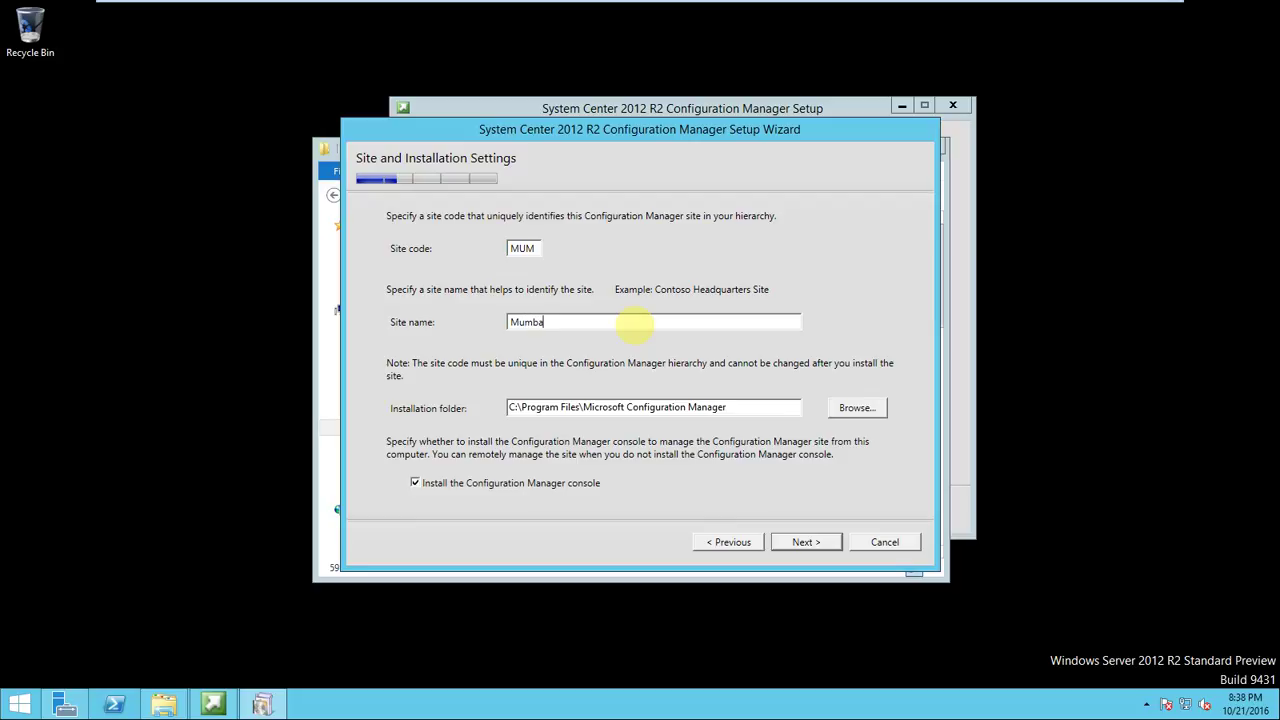
text(i Head office)
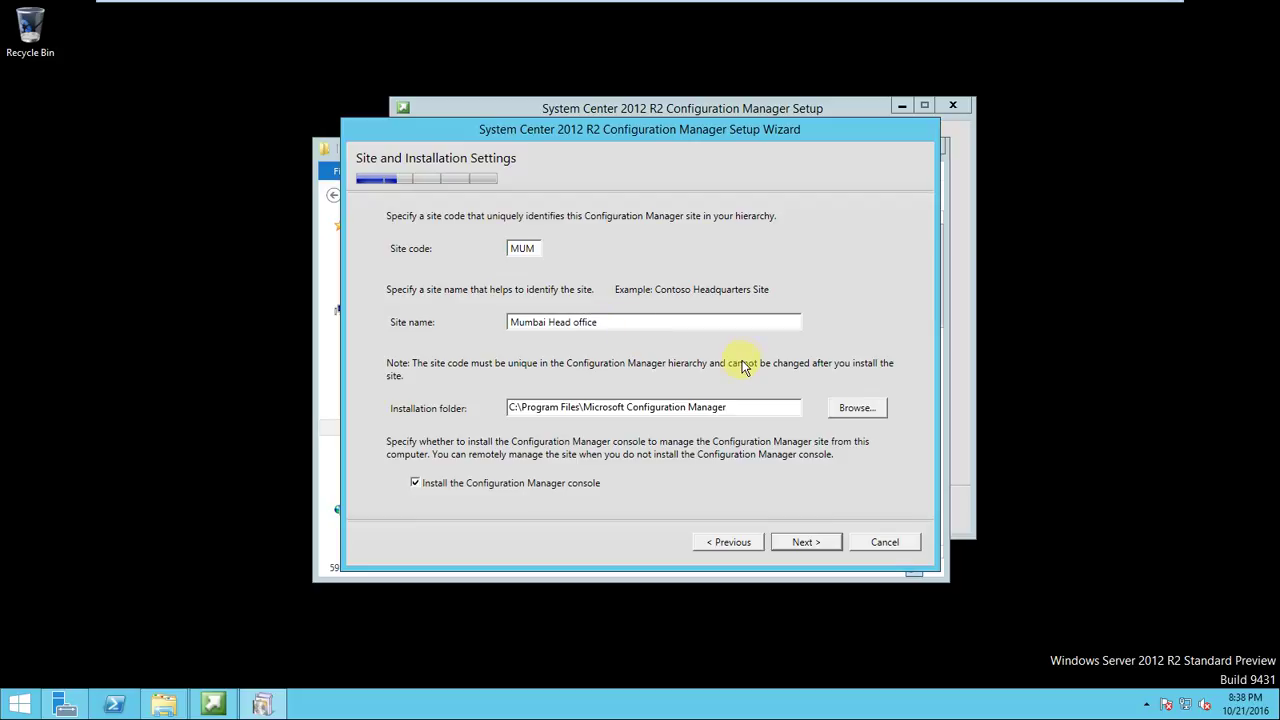
key(ctrl+a)
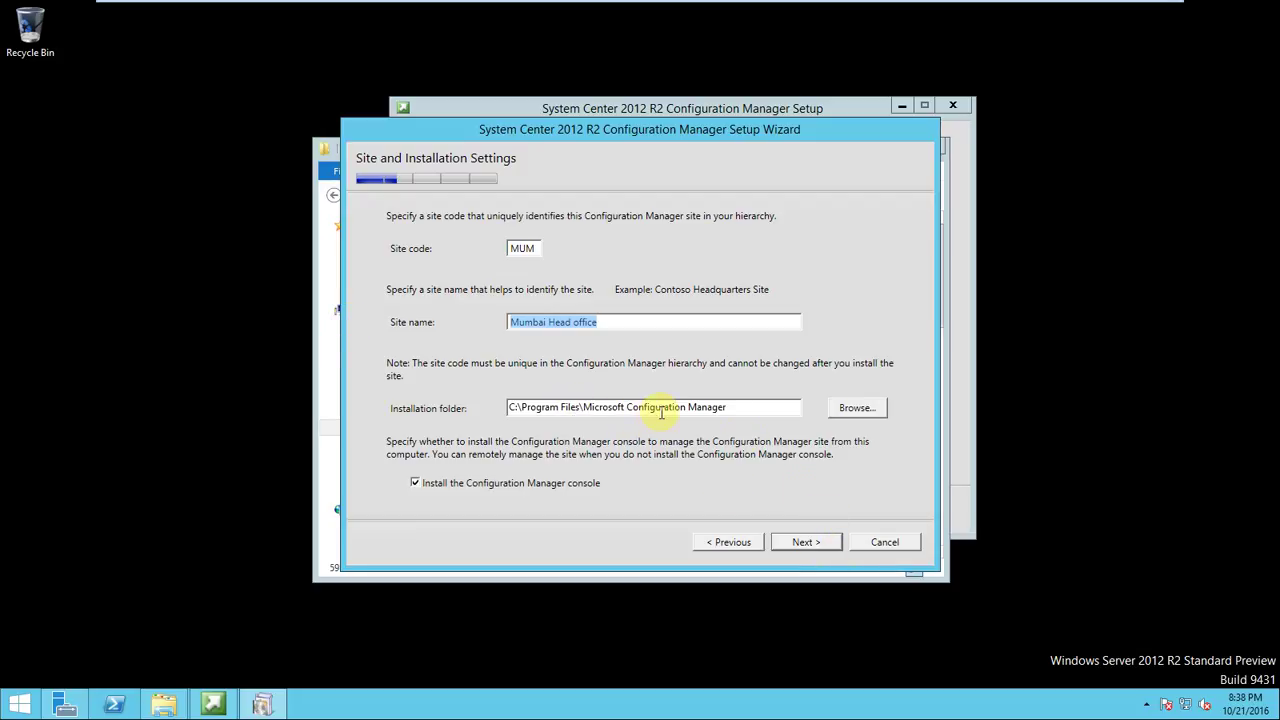
Accept the site and installation settings, decline to join the Customer Experience Improvement Program and continue to the settings summary
click(805, 546)
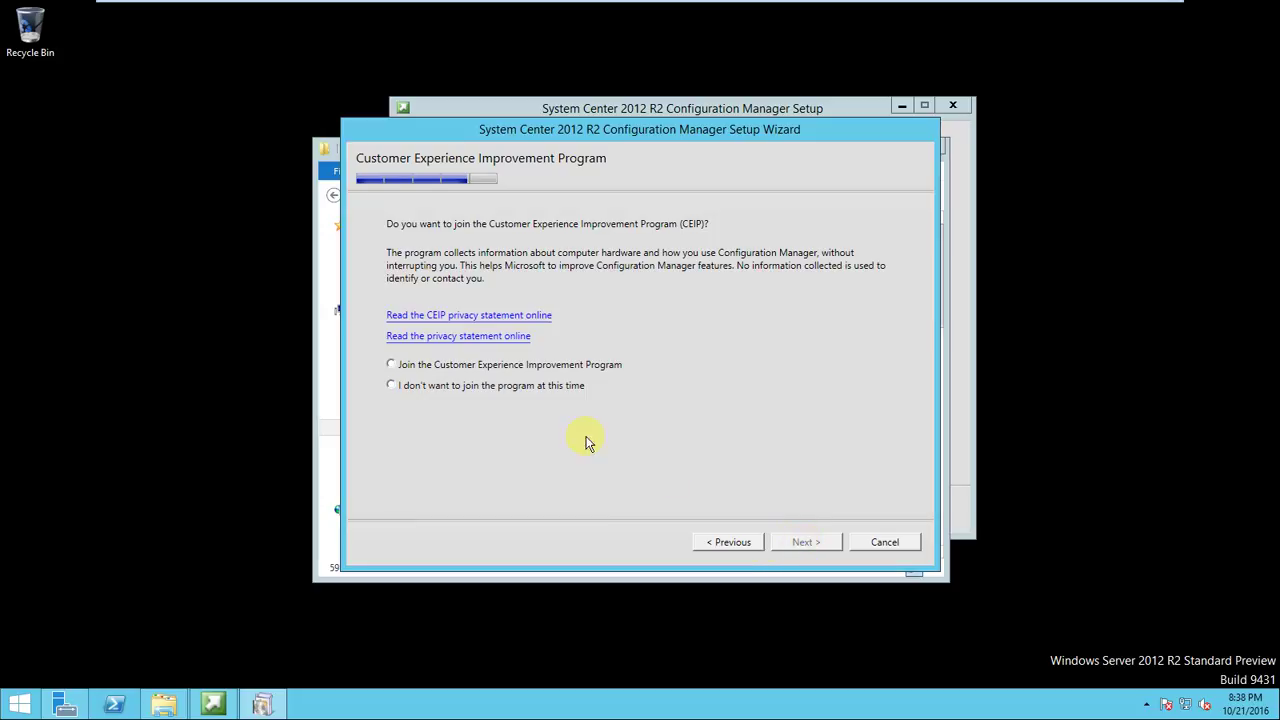
click(474, 390)
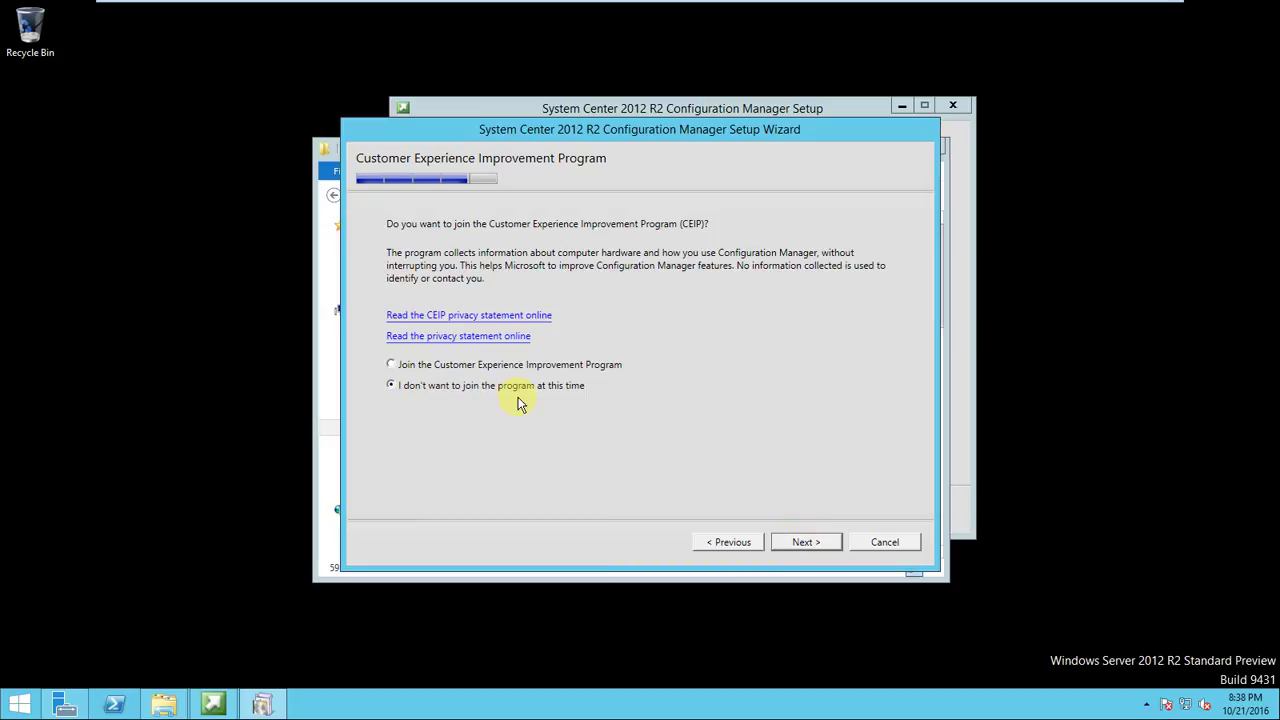
click(809, 540)
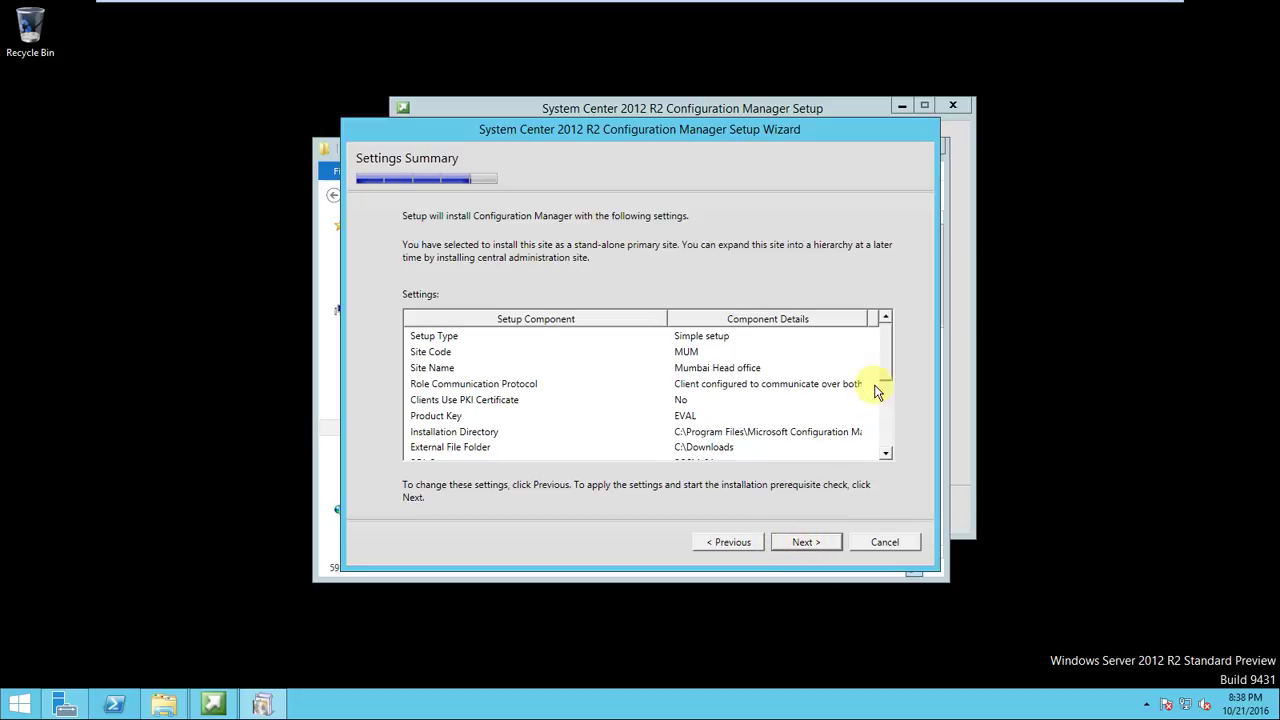
Review the settings summary, run the prerequisite check and begin the Configuration Manager installation
click(886, 452)
scroll(888, 452, down, 5)
click(814, 540)
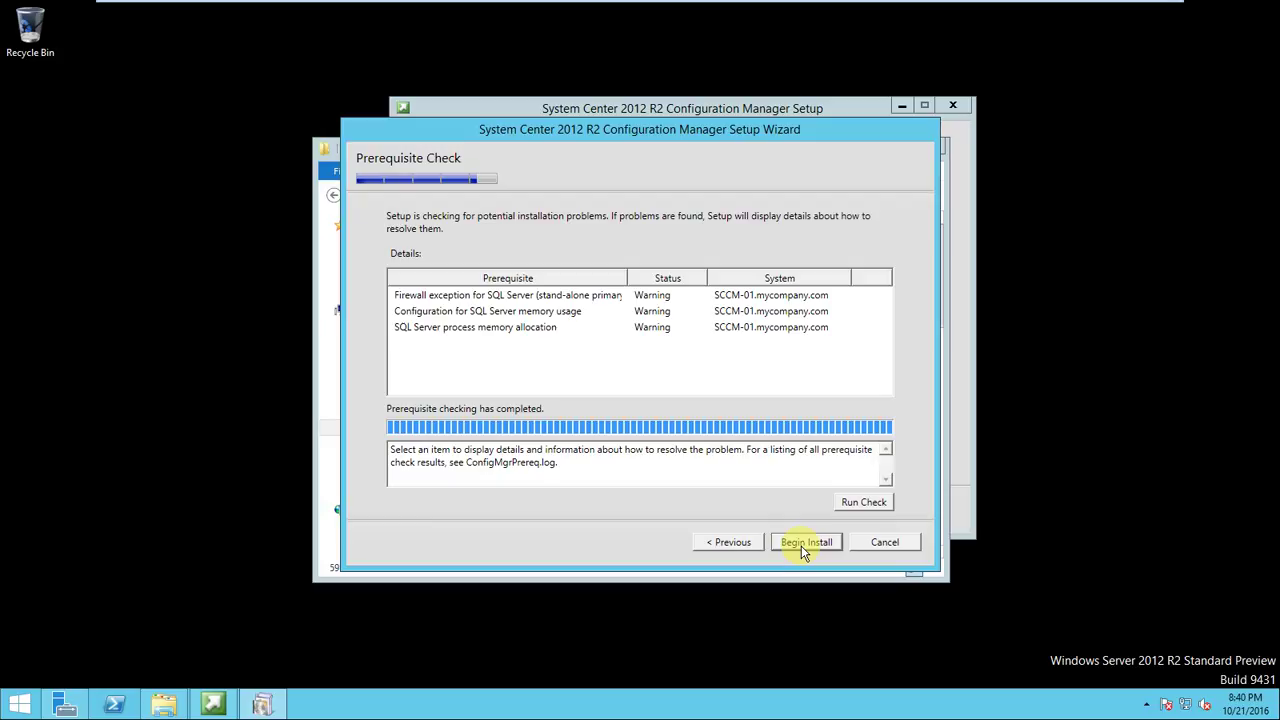
click(805, 545)
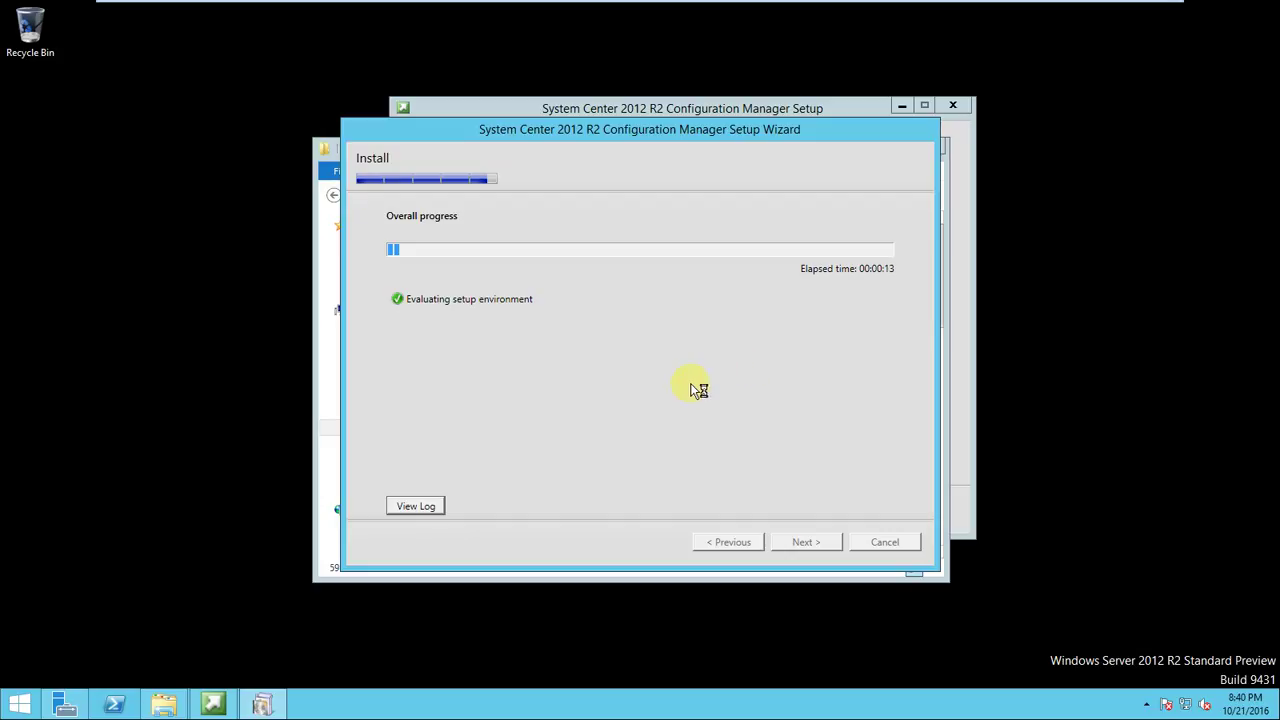
Take the SCCM-01 virtual machine out of full screen during the installation and return it to full screen
mouse_move(1047, 5)
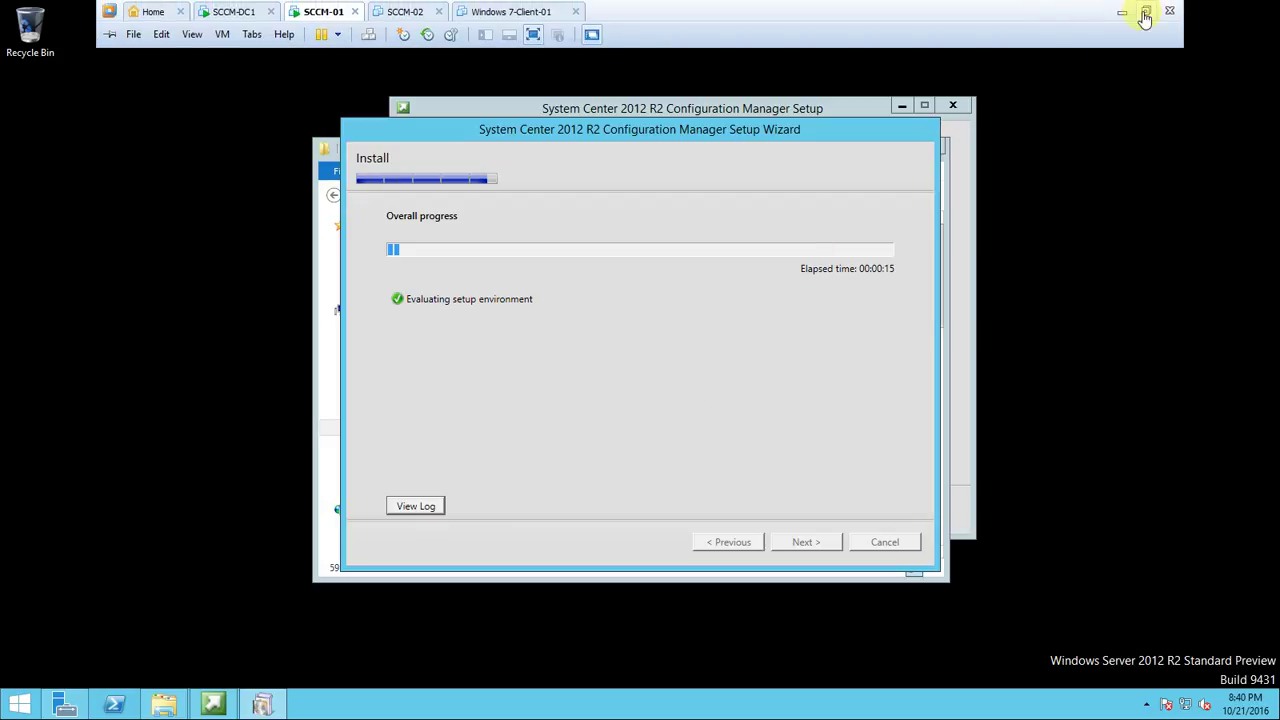
click(1146, 10)
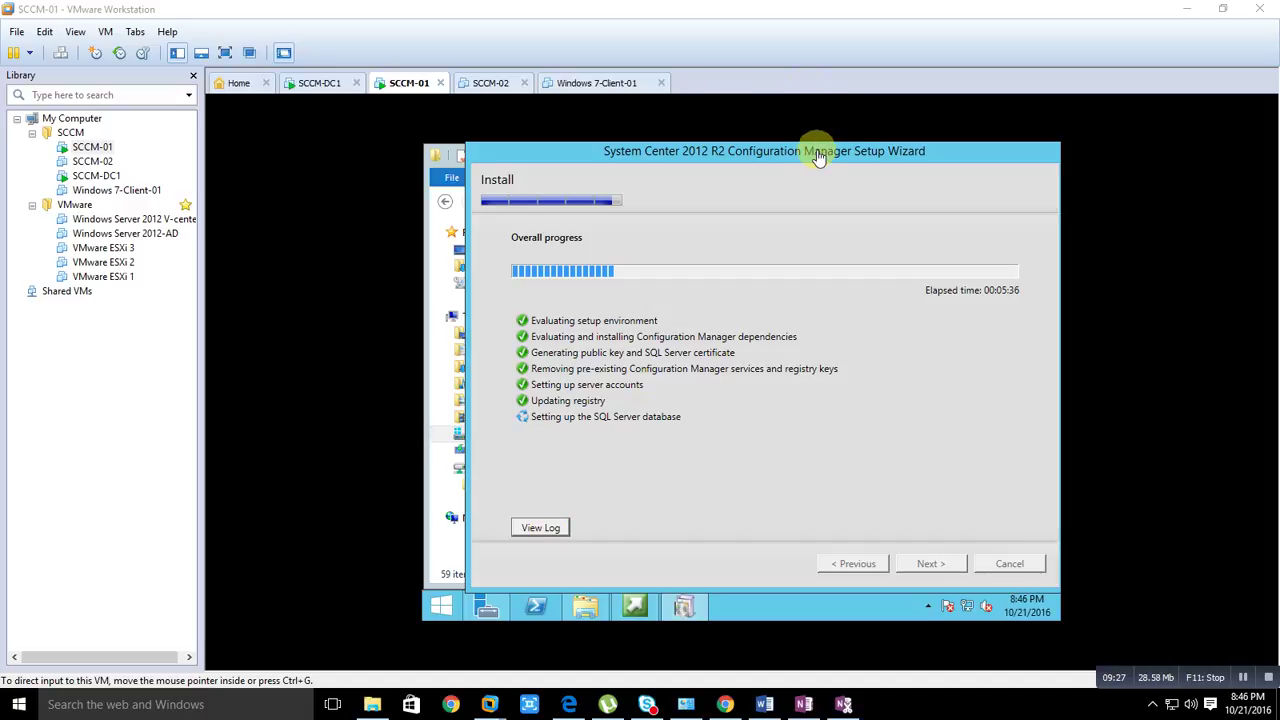
click(222, 52)
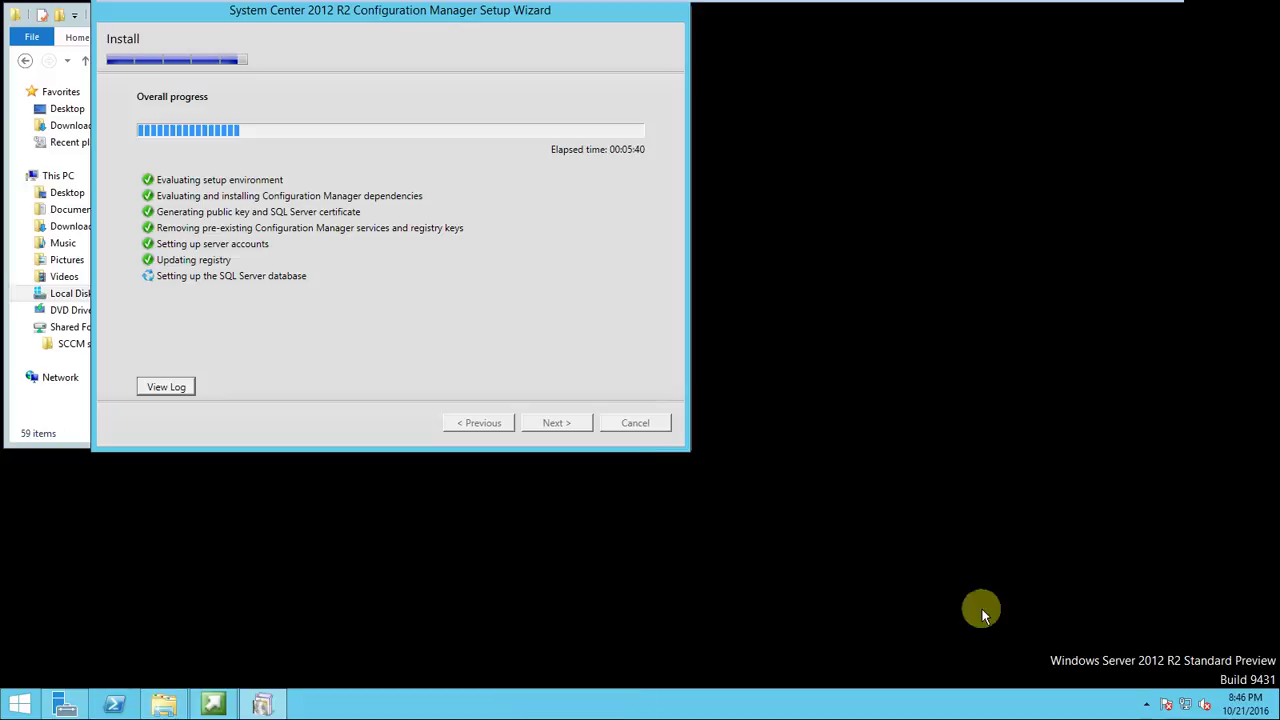